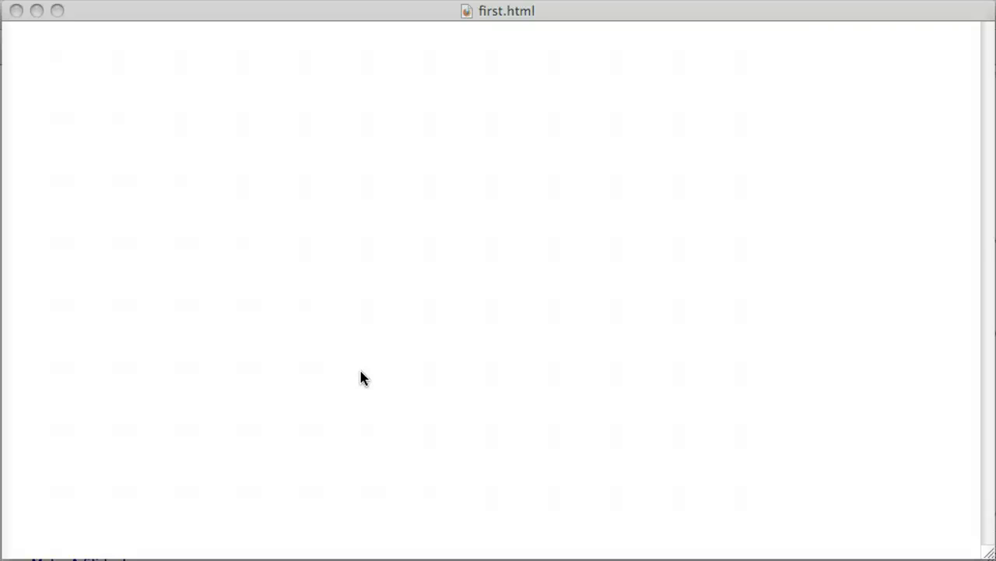
- Switch to Google Chrome and look over the upper part of the conutant.com homepage
{"action": "left_click", "coordinate": [78, 343]}
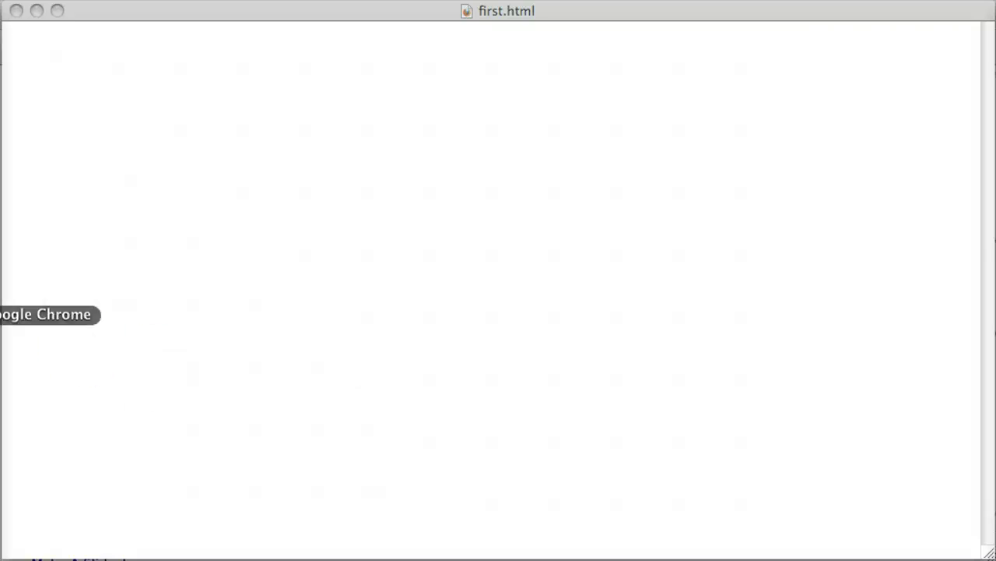
{"action": "left_click", "coordinate": [393, 239]}
{"action": "scroll", "coordinate": [394, 239], "scroll_direction": "up", "scroll_amount": 4}
{"action": "scroll", "coordinate": [393, 241], "scroll_direction": "down", "scroll_amount": 2}
{"action": "scroll", "coordinate": [394, 240], "scroll_direction": "up", "scroll_amount": 15}
{"action": "left_click", "coordinate": [410, 229]}
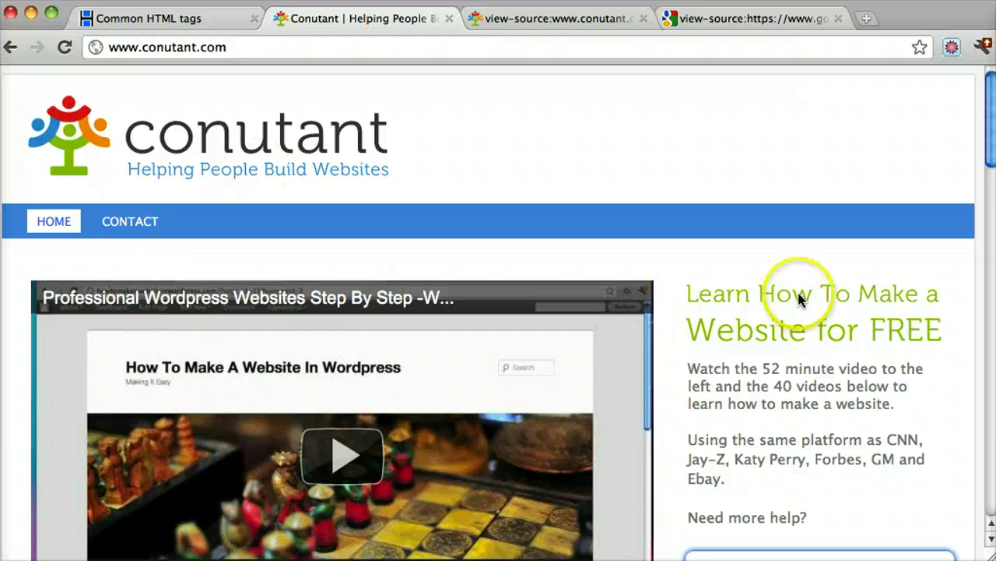
{"action": "scroll", "coordinate": [778, 294], "scroll_direction": "down", "scroll_amount": 3}
{"action": "scroll", "coordinate": [700, 265], "scroll_direction": "up", "scroll_amount": 3}
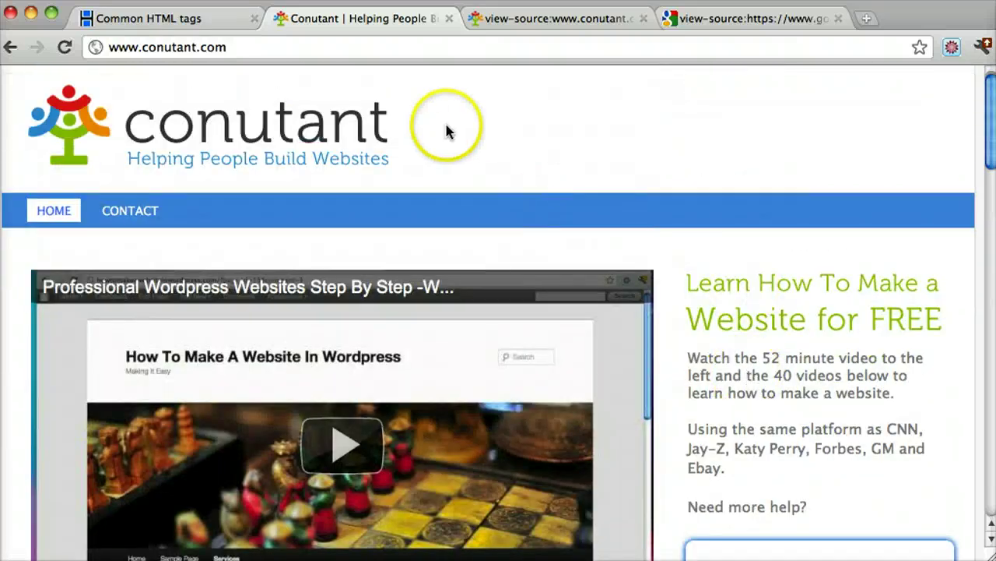
{"action": "left_click", "coordinate": [150, 146]}
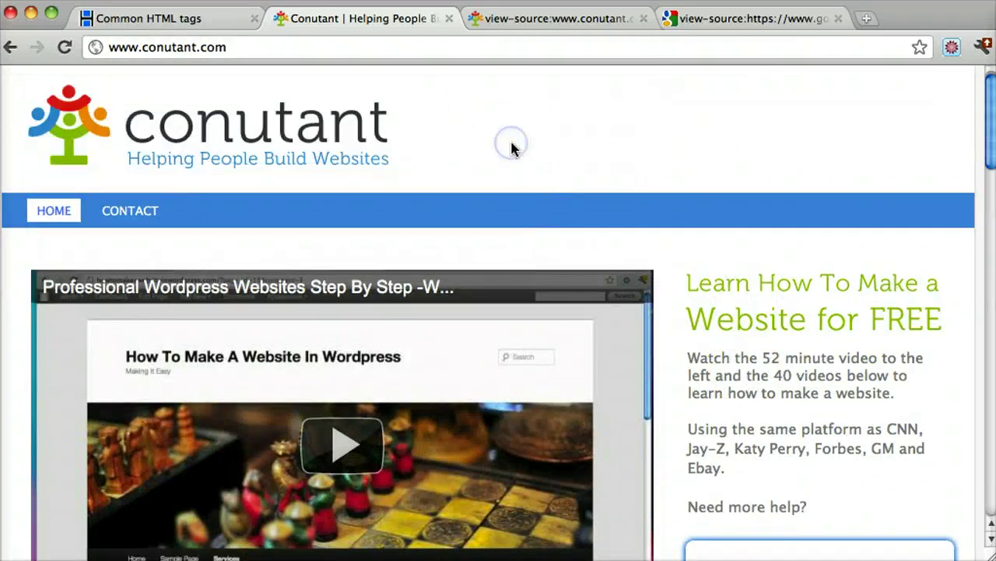
- Examine the section headings further down the conutant.com homepage, including "Before Adding Content" and "Adding Content"
{"action": "scroll", "coordinate": [463, 156], "scroll_direction": "down", "scroll_amount": 6}
{"action": "left_click_drag", "start_coordinate": [358, 255], "coordinate": [20, 247]}
{"action": "left_click", "coordinate": [352, 249]}
{"action": "left_click", "coordinate": [477, 290]}
{"action": "scroll", "coordinate": [477, 293], "scroll_direction": "down", "scroll_amount": 5}
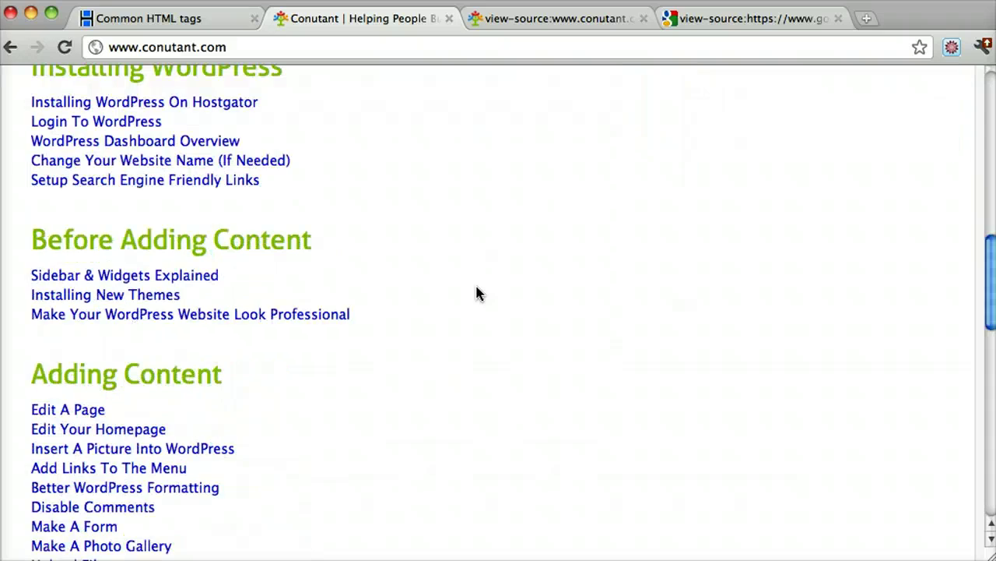
{"action": "left_click_drag", "start_coordinate": [248, 248], "coordinate": [29, 241]}
{"action": "left_click", "coordinate": [259, 246]}
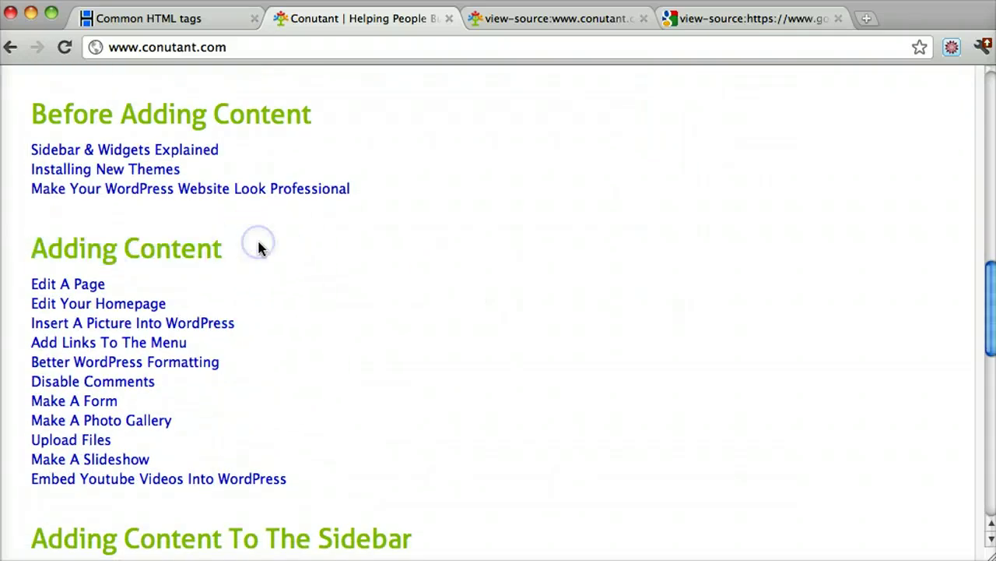
- View the page source of conutant.com and search it for "adding c"
{"action": "right_click", "coordinate": [491, 168]}
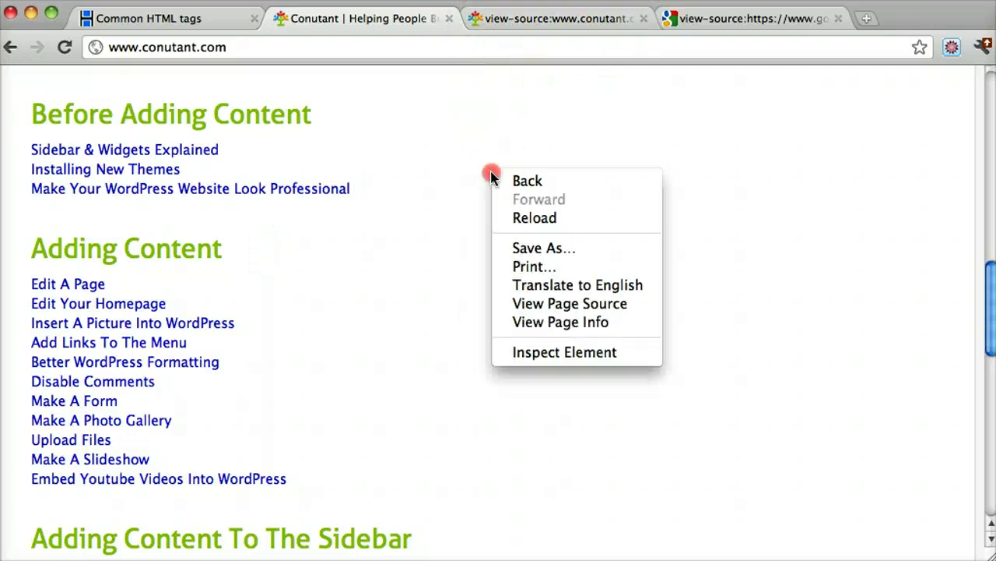
{"action": "left_click", "coordinate": [548, 312]}
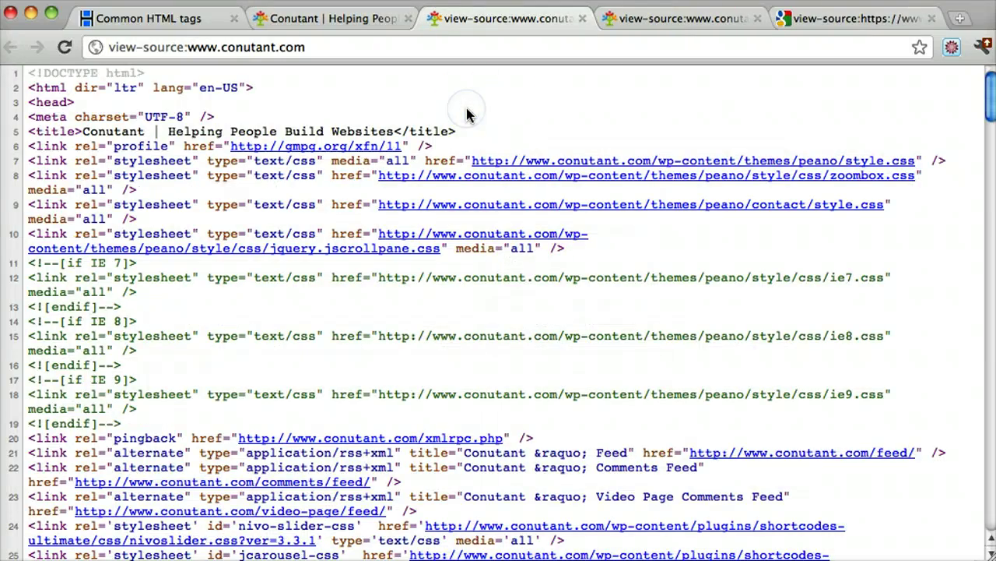
{"action": "key", "text": "super+f"}
{"action": "type", "text": "adding c"}
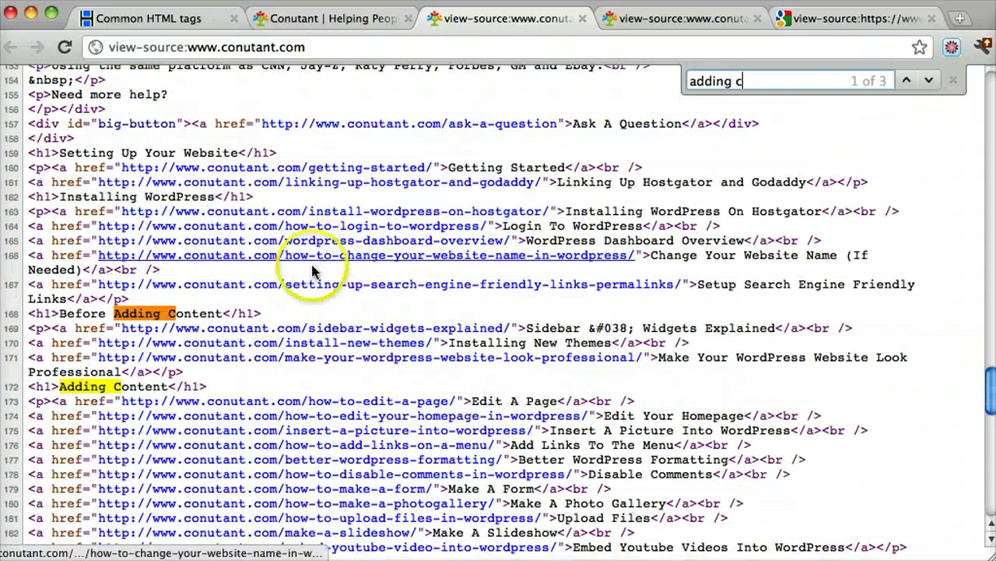
- Examine the opening <h1> and closing </h1> tags around the "Before Adding Content" text in the source code
{"action": "left_click", "coordinate": [283, 310]}
{"action": "left_click", "coordinate": [45, 308]}
{"action": "left_click", "coordinate": [58, 311]}
{"action": "left_click_drag", "start_coordinate": [221, 313], "coordinate": [268, 313]}
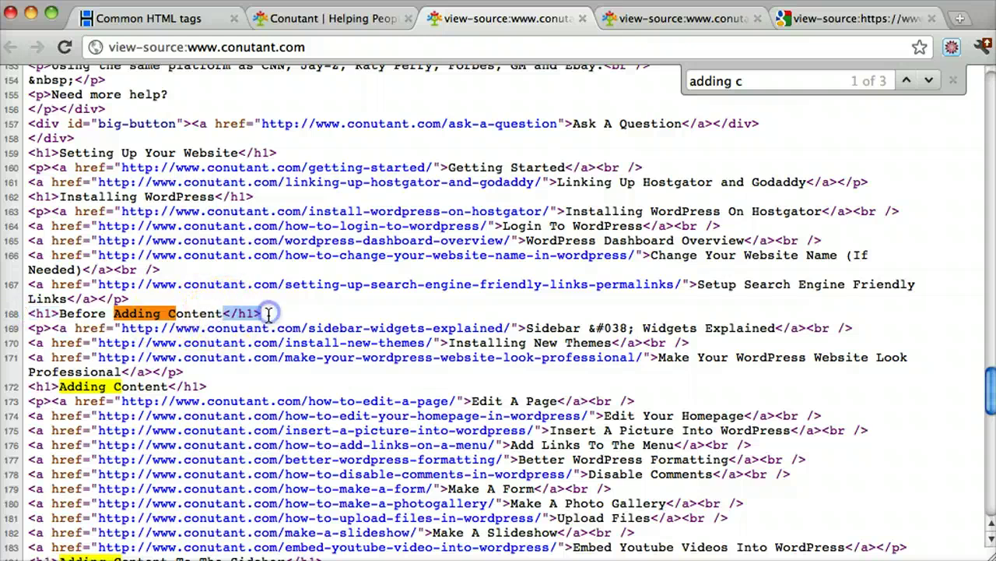
{"action": "left_click_drag", "start_coordinate": [59, 313], "coordinate": [26, 315]}
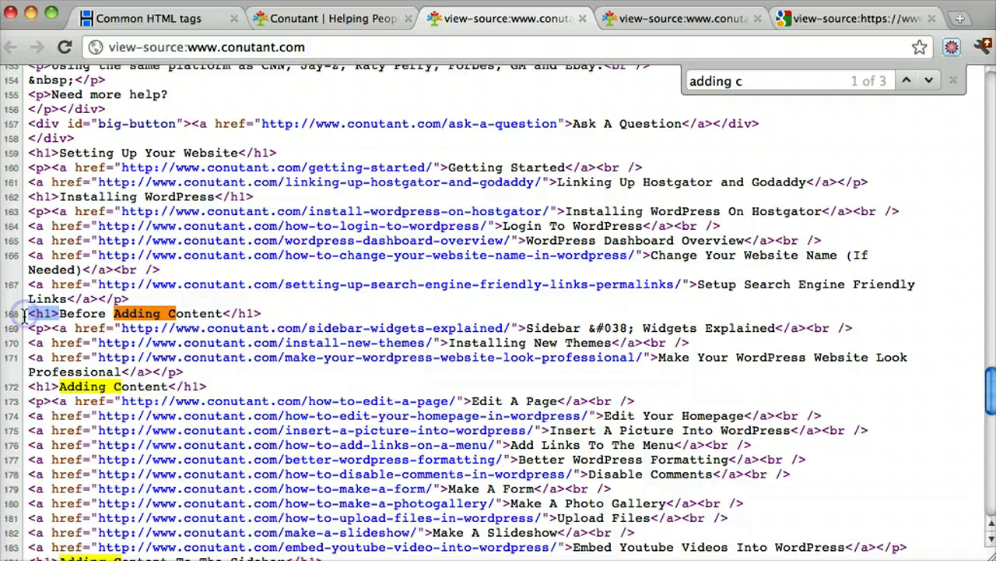
{"action": "left_click_drag", "start_coordinate": [41, 315], "coordinate": [223, 312]}
{"action": "left_click", "coordinate": [57, 314]}
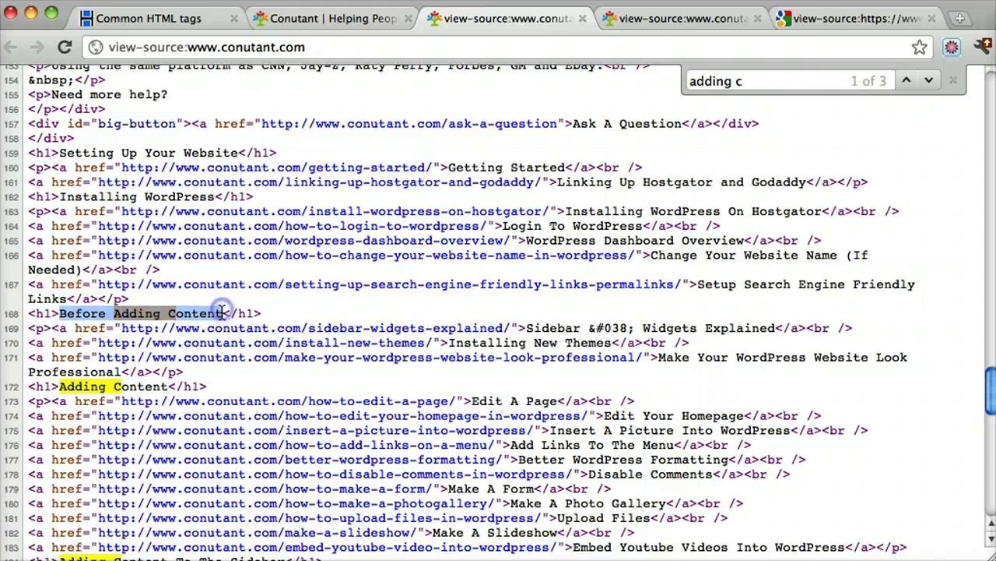
{"action": "left_click", "coordinate": [223, 312]}
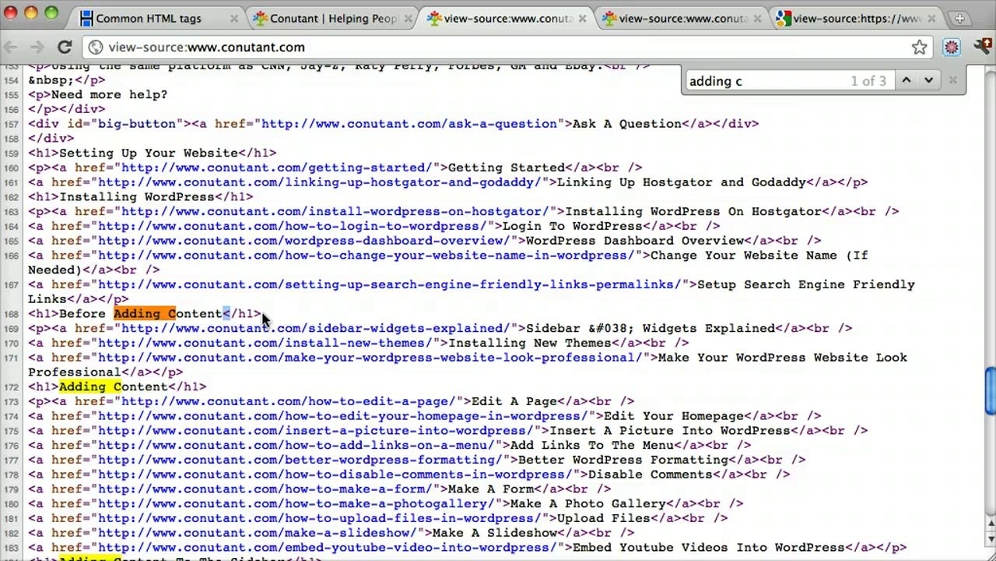
{"action": "left_click_drag", "start_coordinate": [262, 314], "coordinate": [234, 312]}
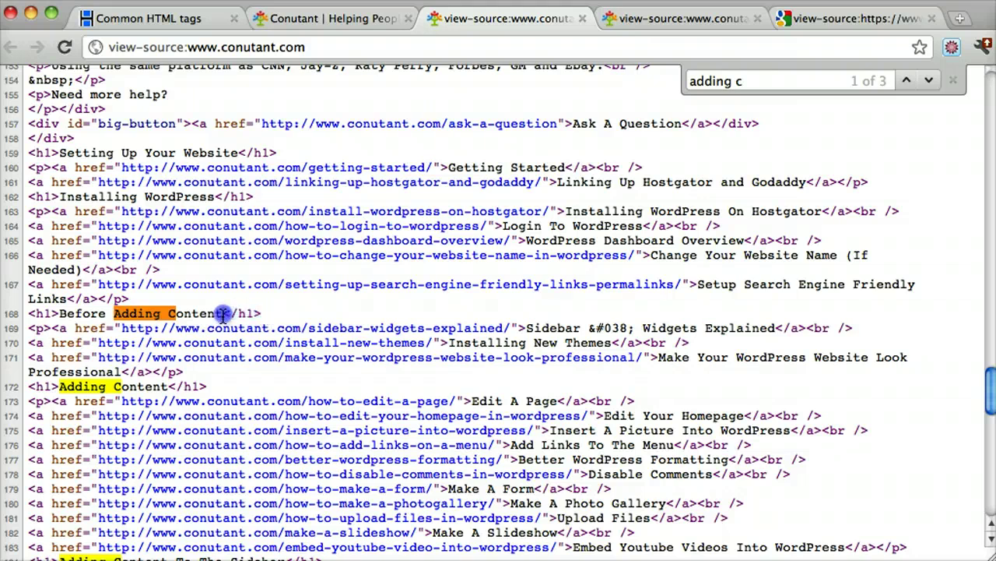
{"action": "left_click_drag", "start_coordinate": [59, 313], "coordinate": [23, 313]}
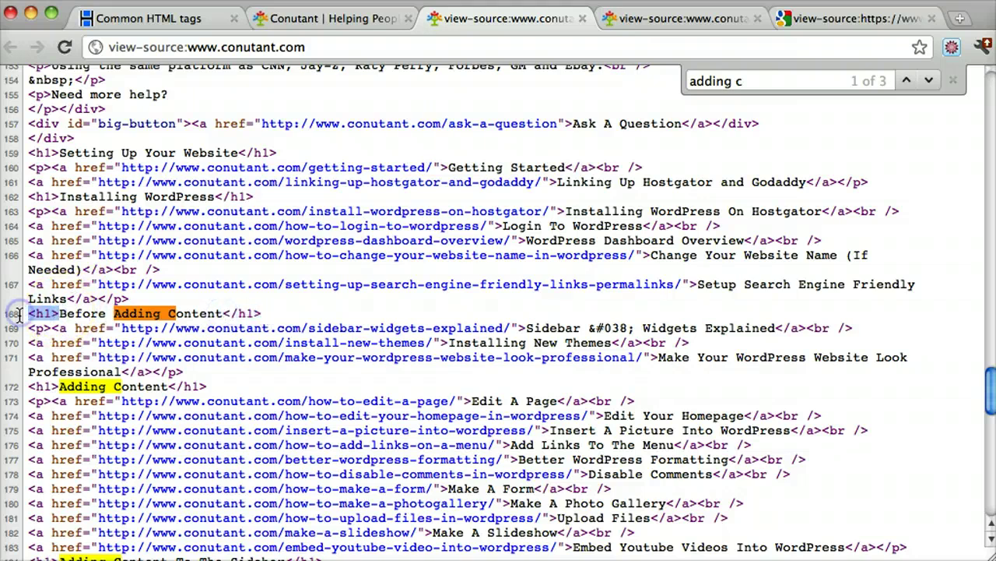
{"action": "left_click", "coordinate": [227, 312]}
{"action": "left_click", "coordinate": [263, 313]}
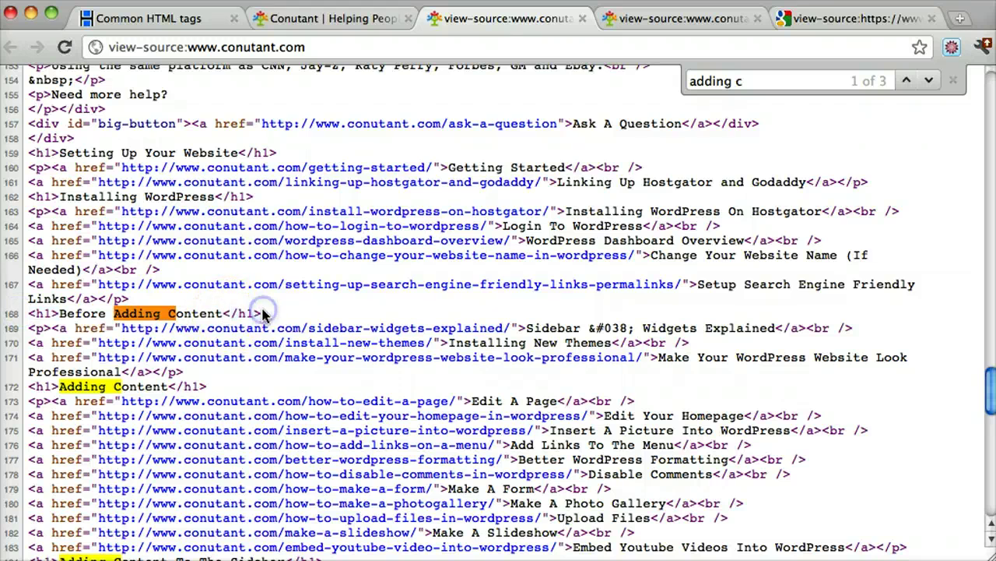
{"action": "double_click", "coordinate": [39, 313]}
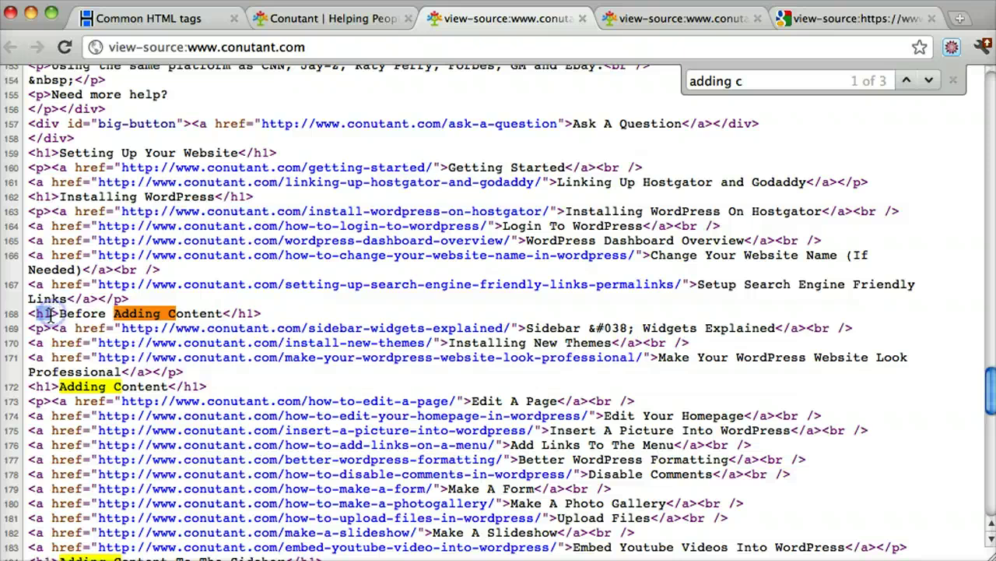
{"action": "left_click", "coordinate": [101, 327]}
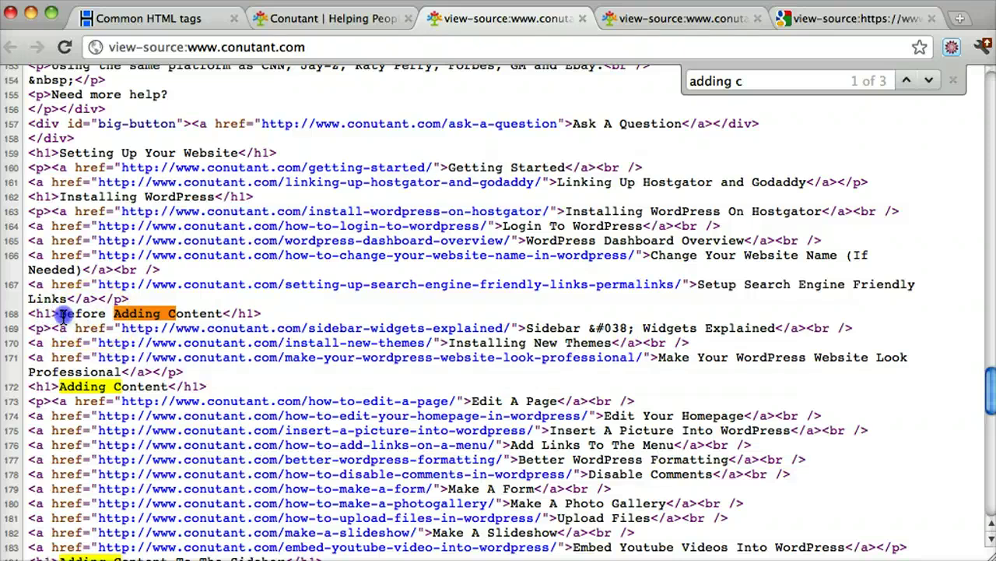
{"action": "left_click_drag", "start_coordinate": [230, 313], "coordinate": [62, 313]}
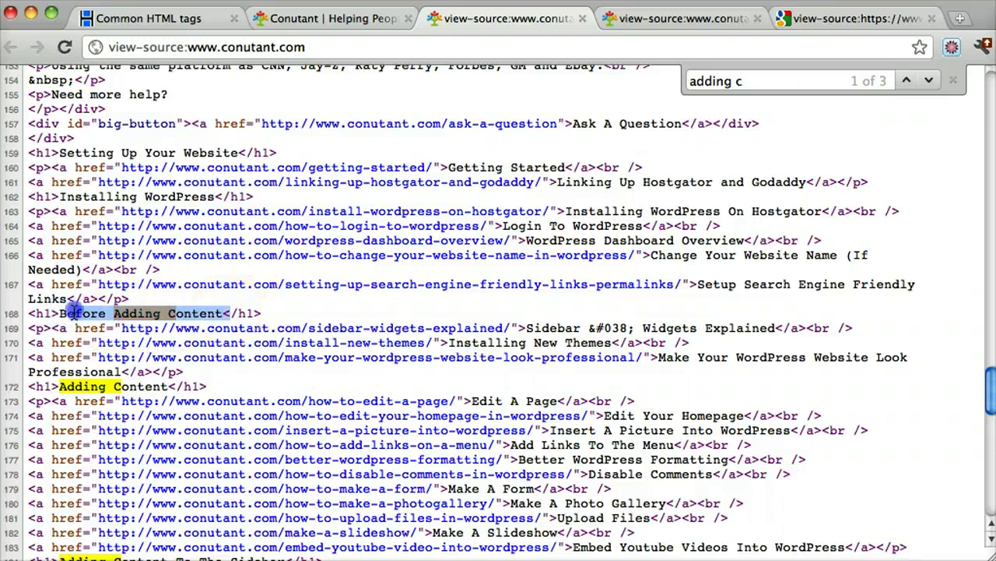
- Return to the Conutant homepage and examine how the "Before Adding Content" heading is displayed
{"action": "left_click", "coordinate": [341, 19]}
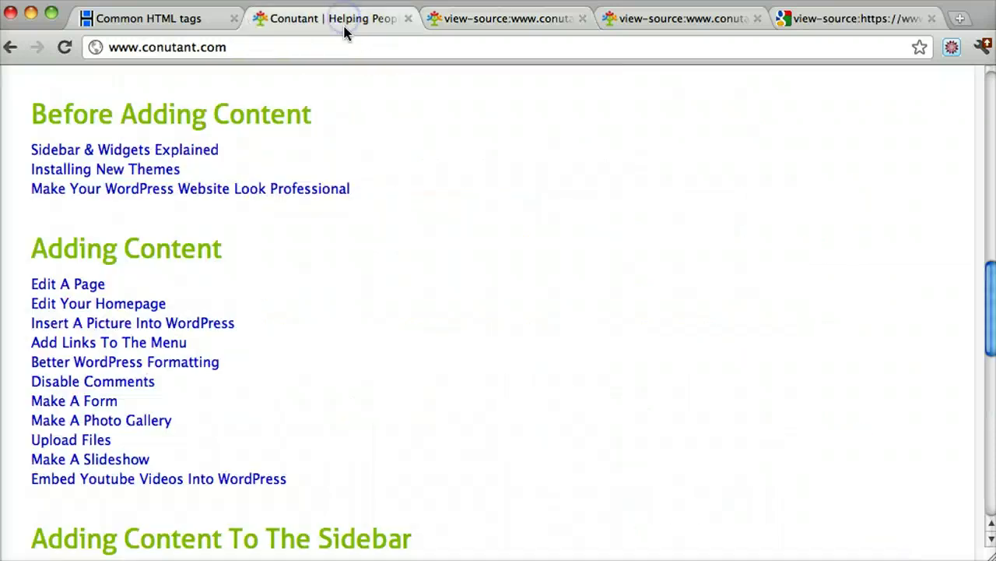
{"action": "scroll", "coordinate": [346, 342], "scroll_direction": "up", "scroll_amount": 3}
{"action": "left_click_drag", "start_coordinate": [321, 241], "coordinate": [11, 245]}
{"action": "left_click", "coordinate": [369, 248]}
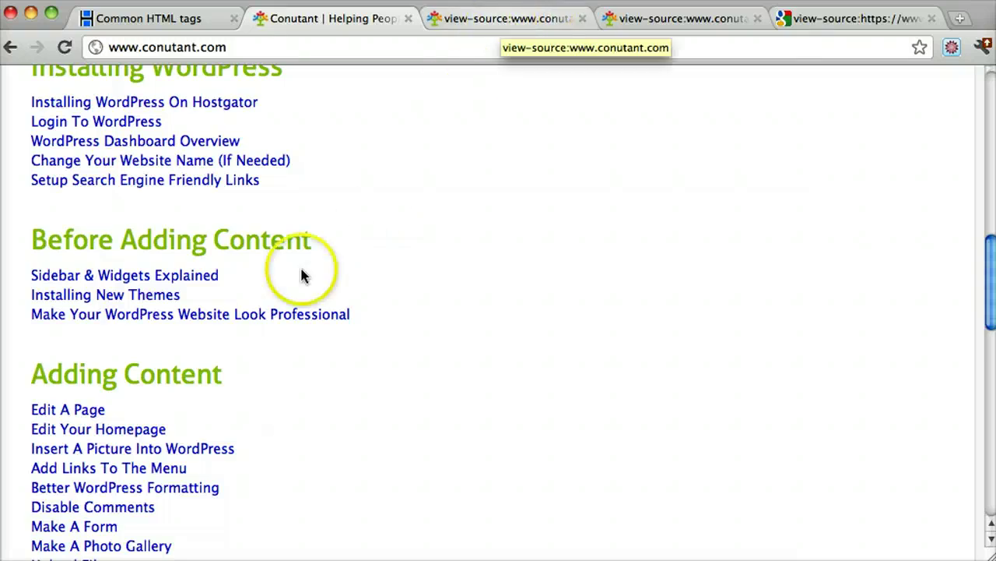
- Switch to first.html in the text editor and write the <html> and </html> tags in strongly enlarged text
{"action": "left_click", "coordinate": [2, 435]}
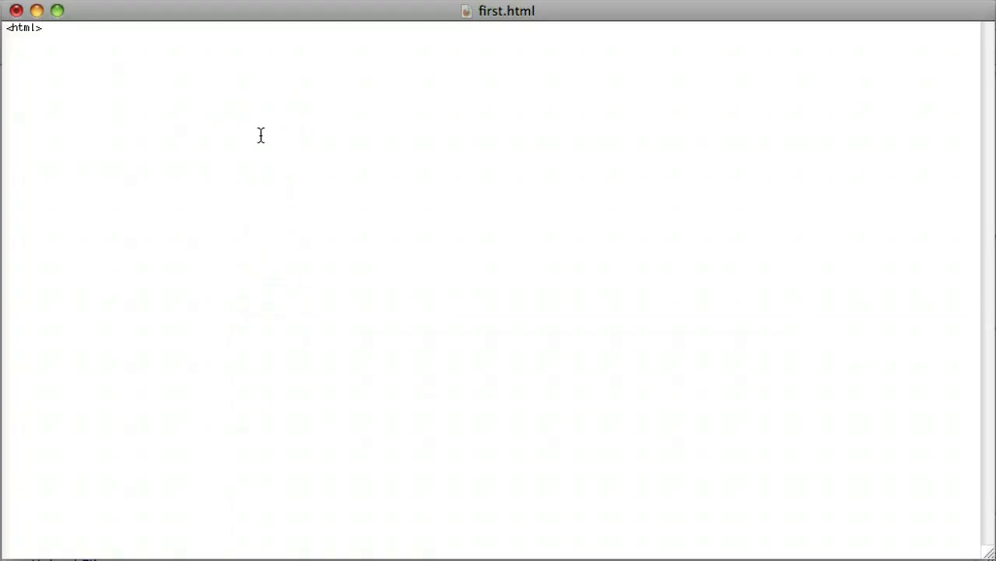
{"action": "key", "text": "super+plus"}
{"action": "key", "text": "super+plus"}
{"action": "key", "text": "super+plus"}
{"action": "key", "text": "super+plus"}
{"action": "key", "text": "super+plus"}
{"action": "key", "text": "super+plus"}
{"action": "key", "text": "super+plus"}
{"action": "key", "text": "super+plus"}
{"action": "key", "text": "super+plus"}
{"action": "key", "text": "super+plus"}
{"action": "key", "text": "super+plus"}
{"action": "key", "text": "super+plus"}
{"action": "key", "text": "super+plus"}
{"action": "key", "text": "super+plus"}
{"action": "key", "text": "super+plus"}
{"action": "key", "text": "super+plus"}
{"action": "key", "text": "super+plus"}
{"action": "key", "text": "super+plus"}
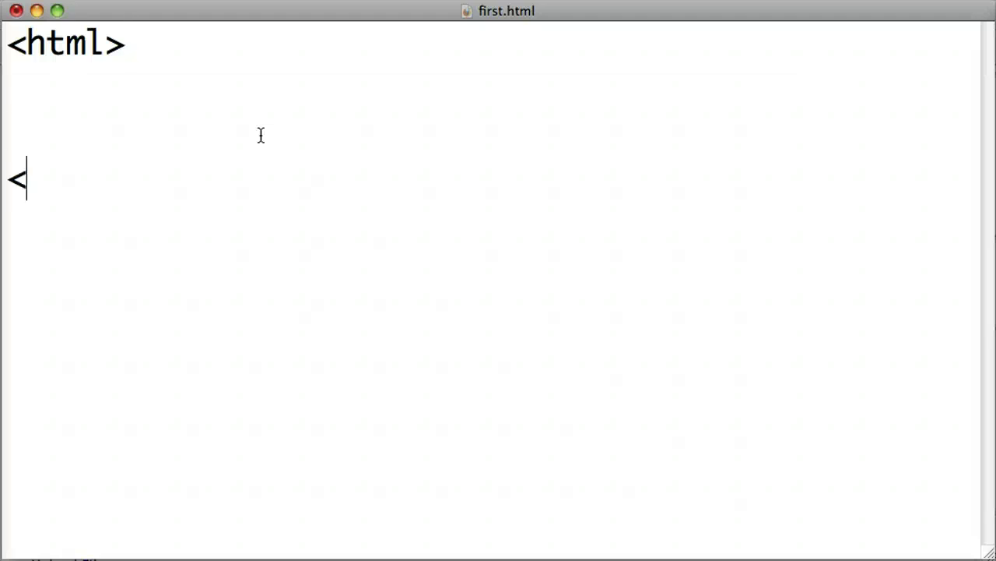
{"action": "type", "text": "tml"}
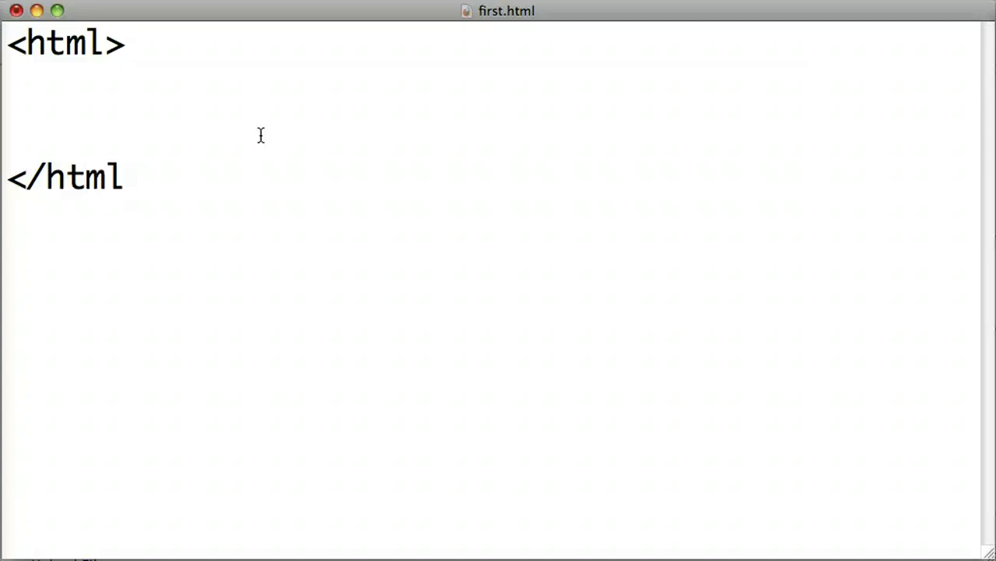
- Add the opening <body> and closing </body> tags on separate lines between the html tags
{"action": "left_click", "coordinate": [161, 52]}
{"action": "key", "text": "Return"}
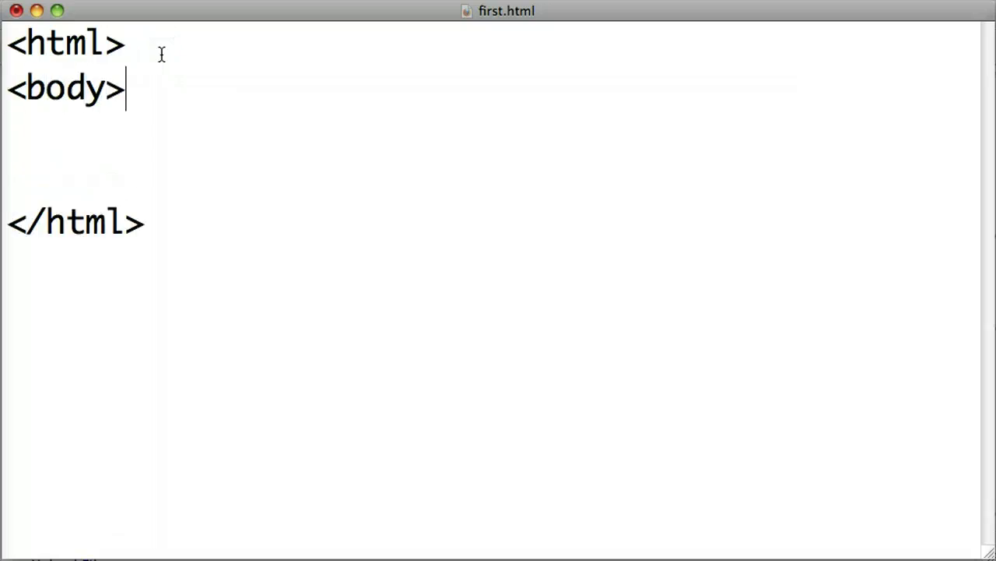
{"action": "type", "text": "<body>"}
{"action": "key", "text": "Return"}
{"action": "key", "text": "Return"}
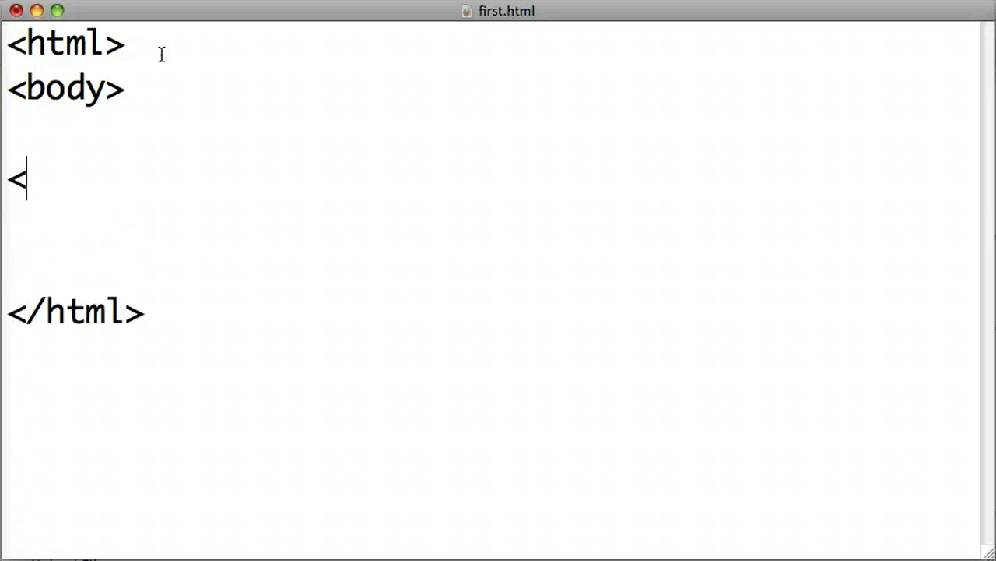
{"action": "type", "text": "</b"}
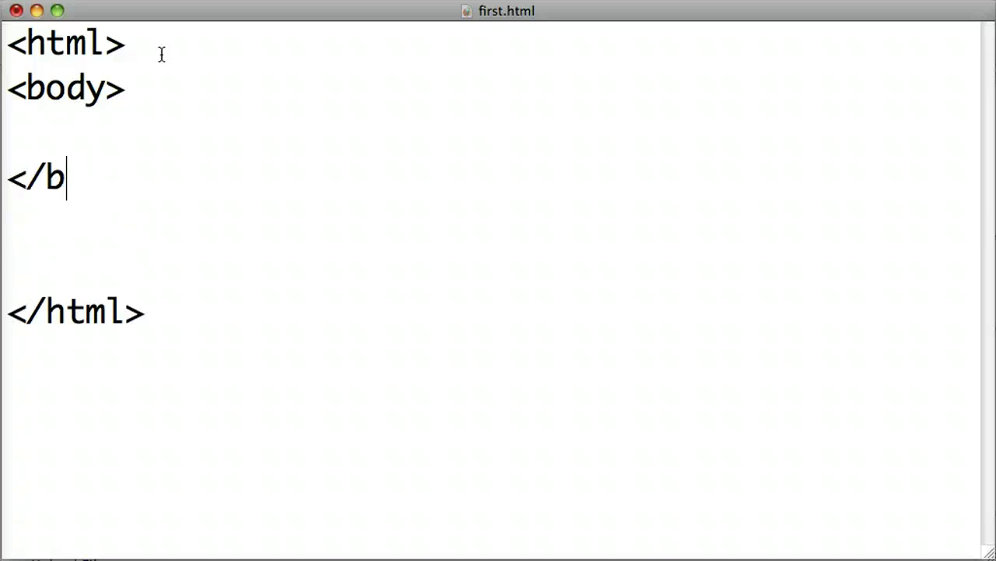
{"action": "type", "text": "ody>"}
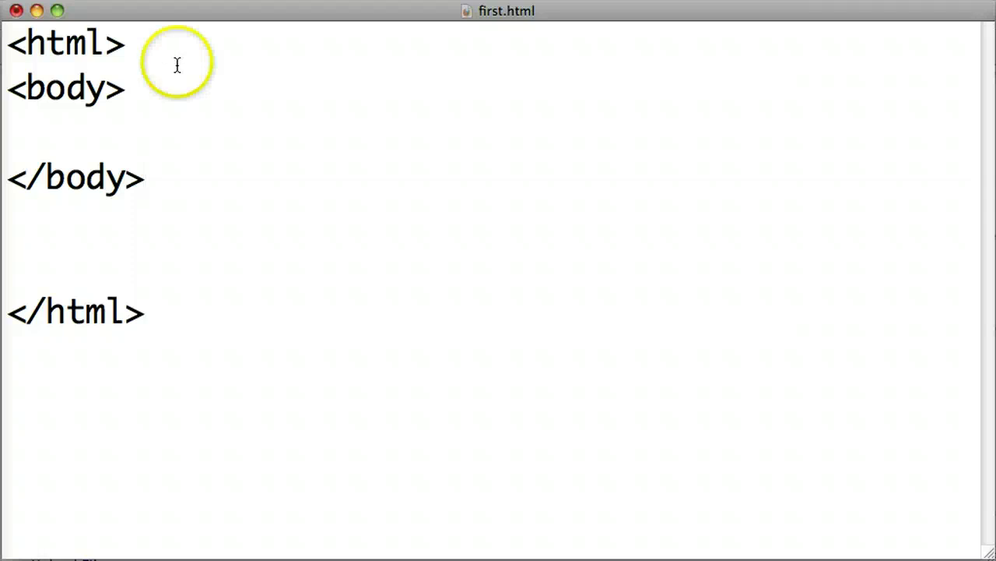
- Highlight the opening and closing html tags, then the body section, to review the document's tag structure
{"action": "left_click_drag", "start_coordinate": [13, 42], "coordinate": [158, 42]}
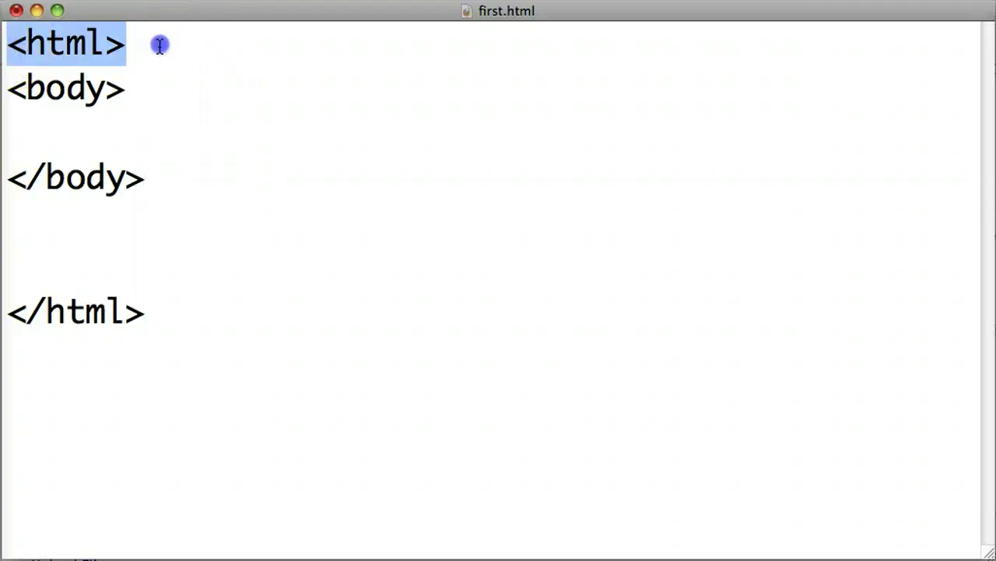
{"action": "left_click", "coordinate": [180, 314], "text": "shift"}
{"action": "left_click", "coordinate": [171, 298]}
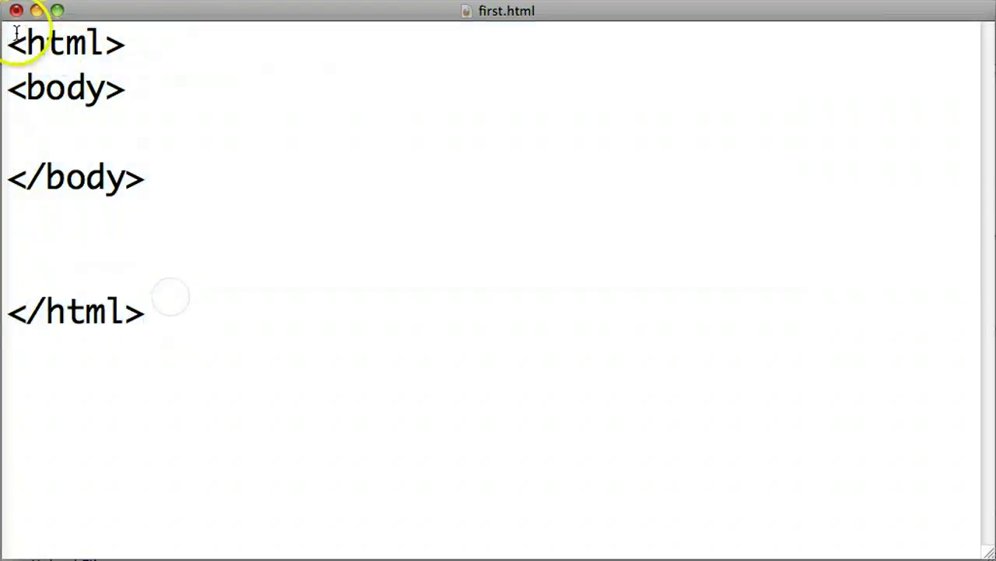
{"action": "left_click_drag", "start_coordinate": [9, 40], "coordinate": [136, 44]}
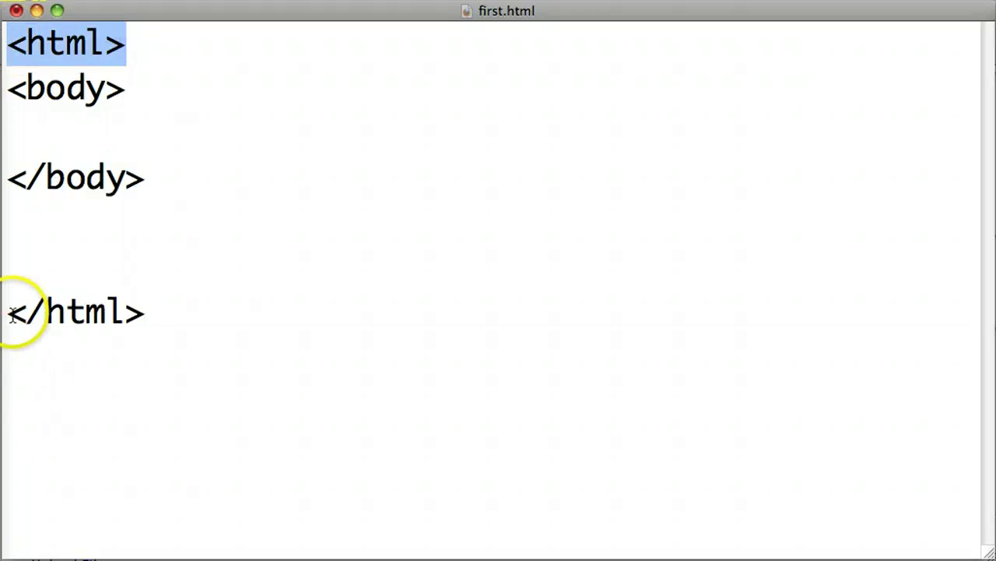
{"action": "left_click_drag", "start_coordinate": [9, 311], "coordinate": [160, 312]}
{"action": "left_click_drag", "start_coordinate": [12, 92], "coordinate": [147, 165]}
{"action": "left_click", "coordinate": [147, 164]}
{"action": "left_click", "coordinate": [91, 133]}
- Insert the line "Hello World!" directly below the opening <body> tag and save first.html
{"action": "left_click", "coordinate": [136, 98]}
{"action": "key", "text": "Return"}
{"action": "type", "text": "Hello World!"}
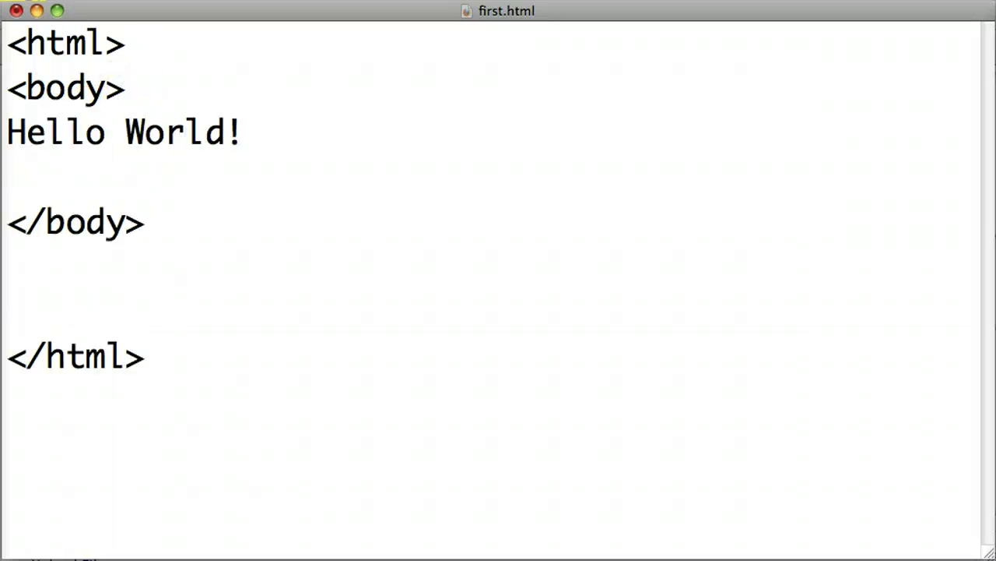
{"action": "left_click", "coordinate": [77, 2]}
{"action": "left_click", "coordinate": [76, 69]}
{"action": "left_click", "coordinate": [394, 117]}
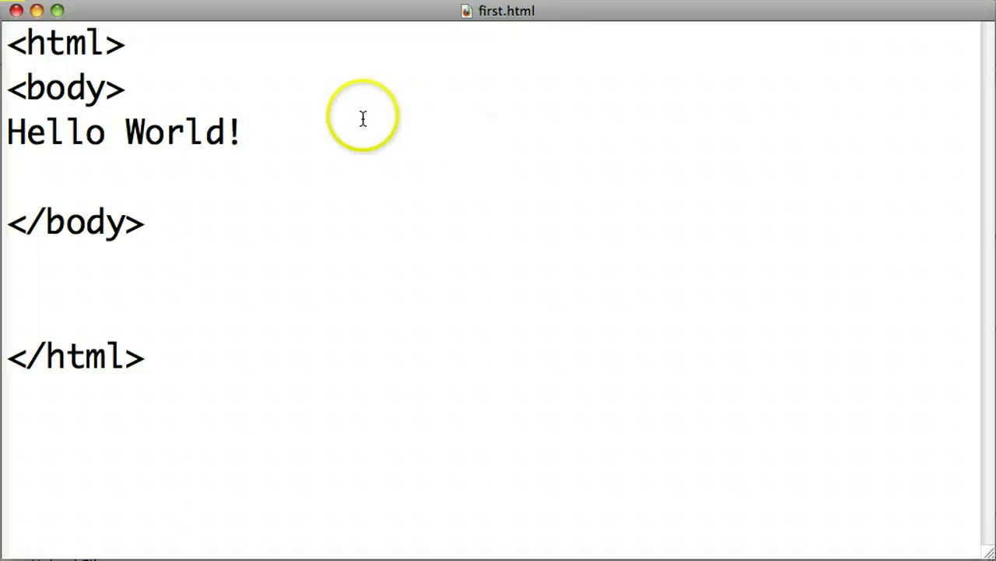
- Open the first.html file from the desktop to display the page in the browser
{"action": "left_click_drag", "start_coordinate": [218, 256], "coordinate": [15, 35]}
{"action": "left_click_drag", "start_coordinate": [189, 270], "coordinate": [225, 429]}
{"action": "left_click", "coordinate": [225, 429]}
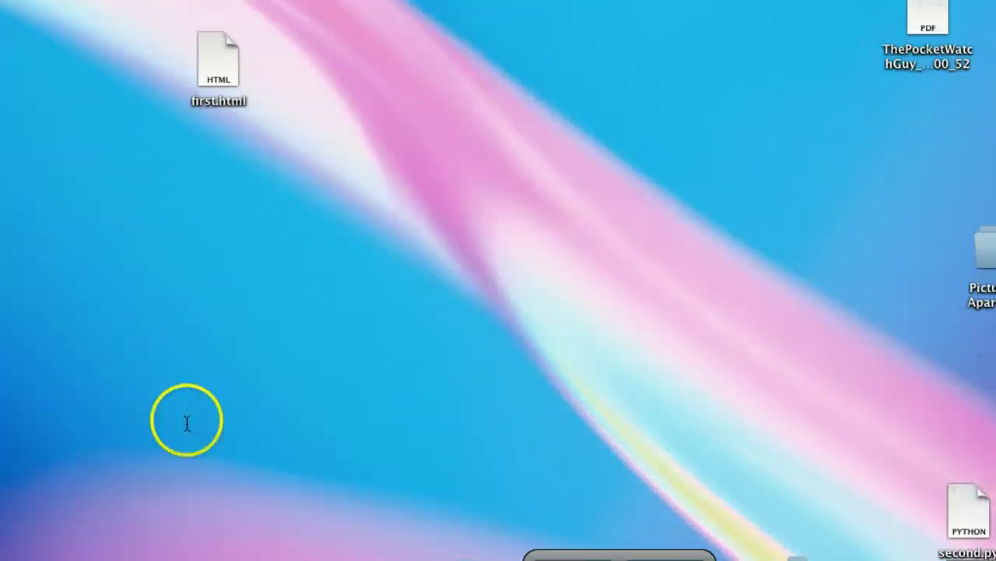
{"action": "double_click", "coordinate": [218, 57]}
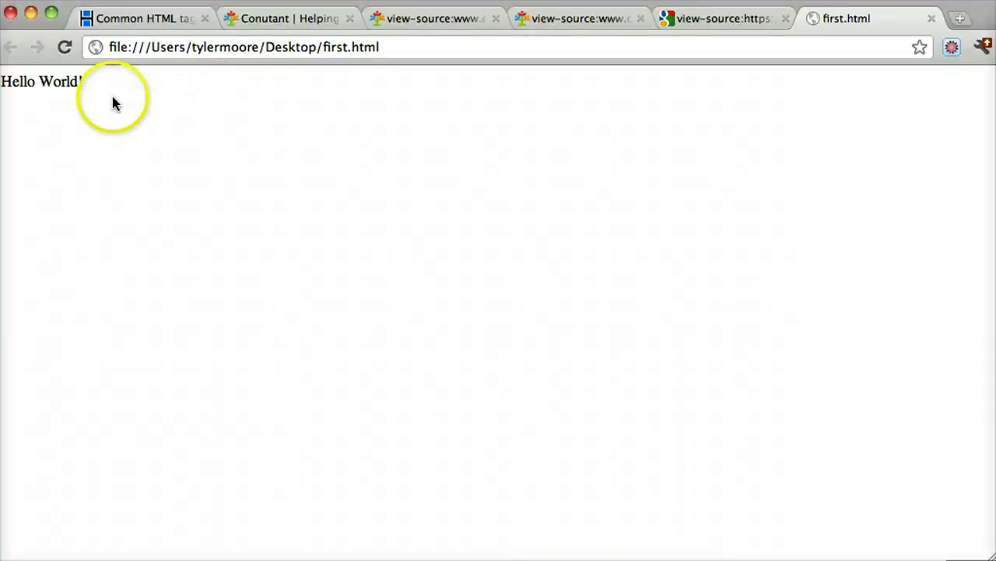
- View the page source of first.html and highlight its html tags and the body section
{"action": "left_click_drag", "start_coordinate": [1, 81], "coordinate": [290, 136]}
{"action": "right_click", "coordinate": [176, 200]}
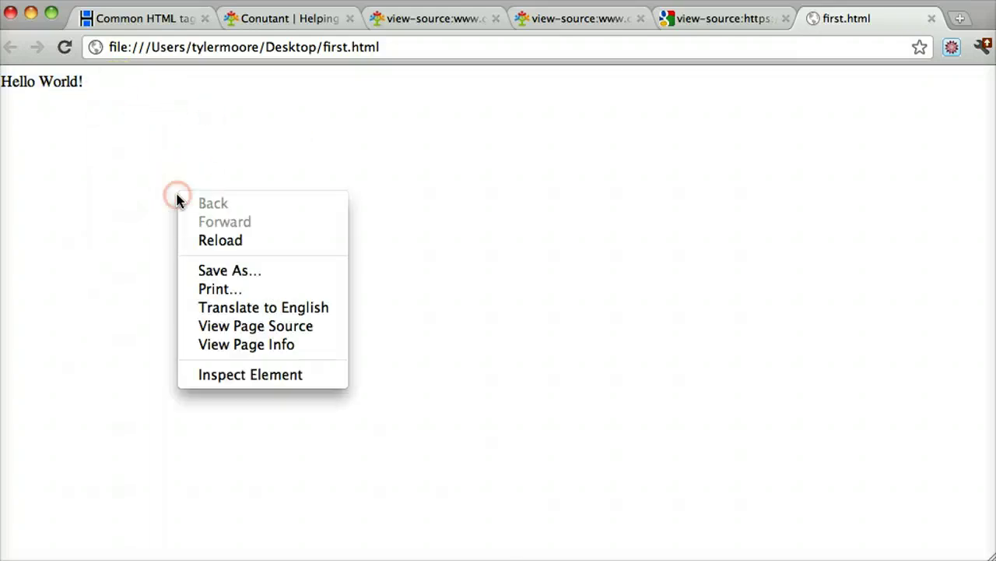
{"action": "left_click", "coordinate": [278, 325]}
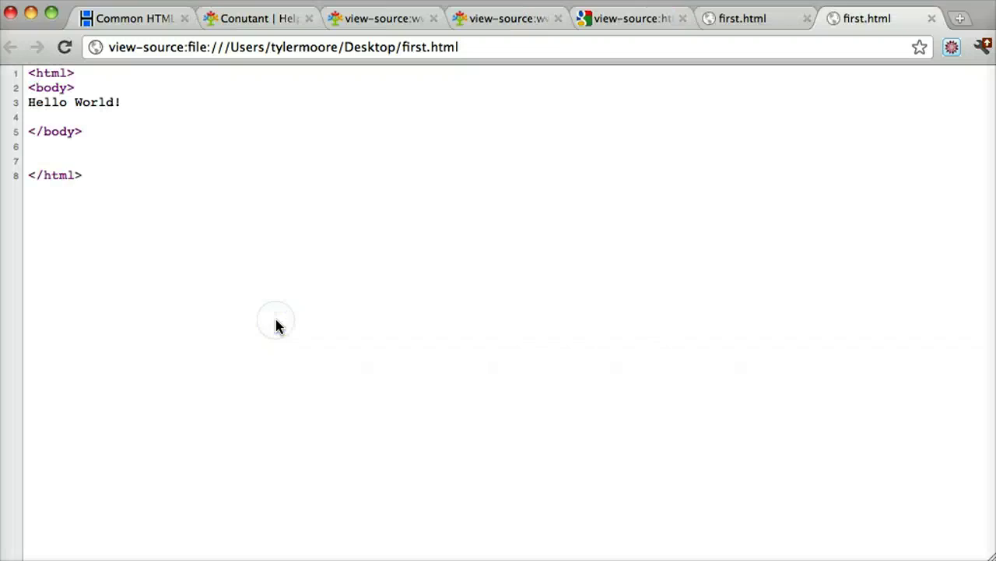
{"action": "left_click", "coordinate": [145, 227]}
{"action": "mouse_move", "coordinate": [176, 222]}
{"action": "left_mouse_down"}
{"action": "mouse_move", "coordinate": [20, 32]}
{"action": "mouse_move", "coordinate": [212, 218]}
{"action": "left_mouse_up"}
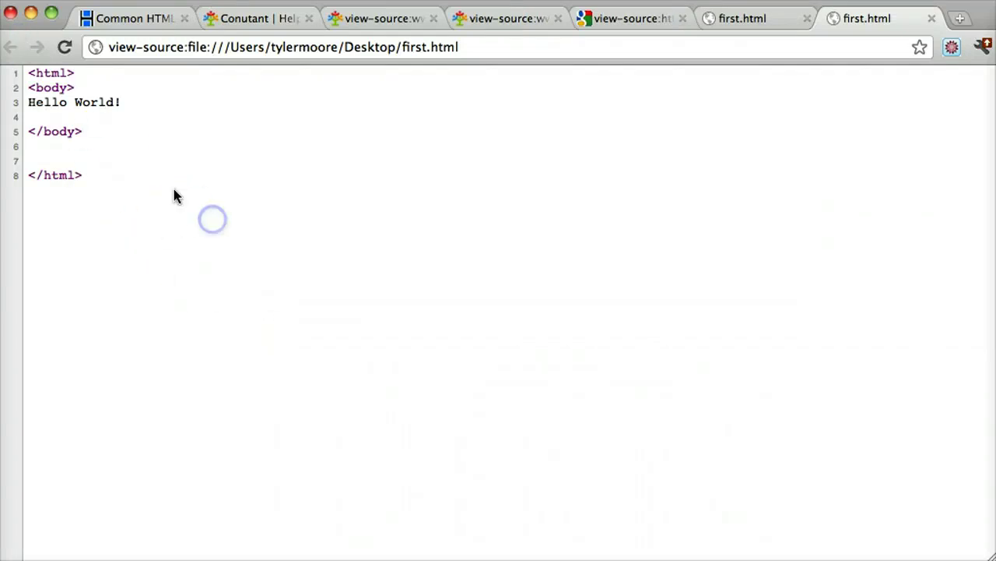
{"action": "left_click_drag", "start_coordinate": [28, 73], "coordinate": [87, 74]}
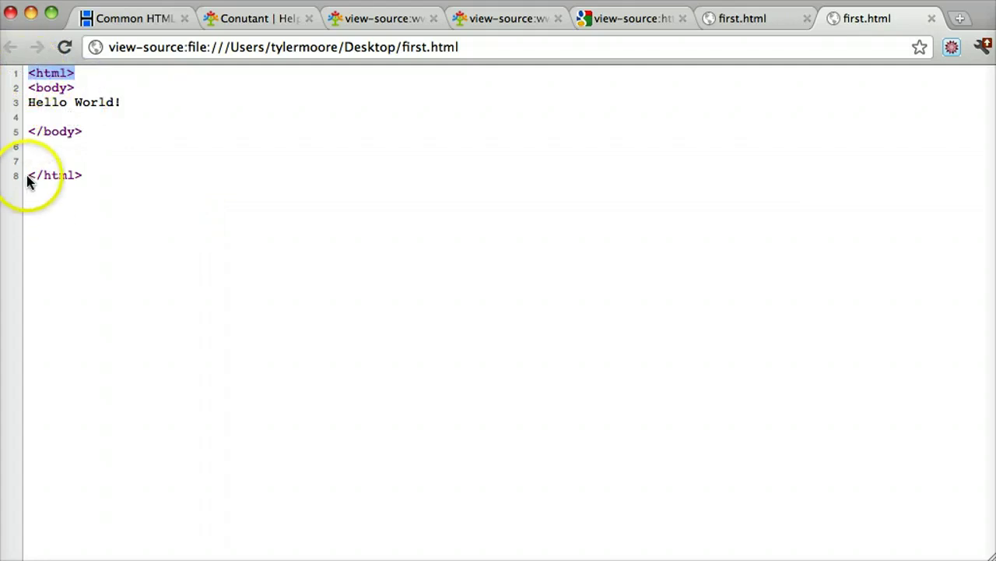
{"action": "left_click_drag", "start_coordinate": [29, 179], "coordinate": [129, 174]}
{"action": "left_click_drag", "start_coordinate": [28, 88], "coordinate": [118, 138]}
- Reopen first.html from the desktop in the text editor and add the line "<h1> Hi There </h1>" below "Hello World!"
{"action": "left_click", "coordinate": [734, 21]}
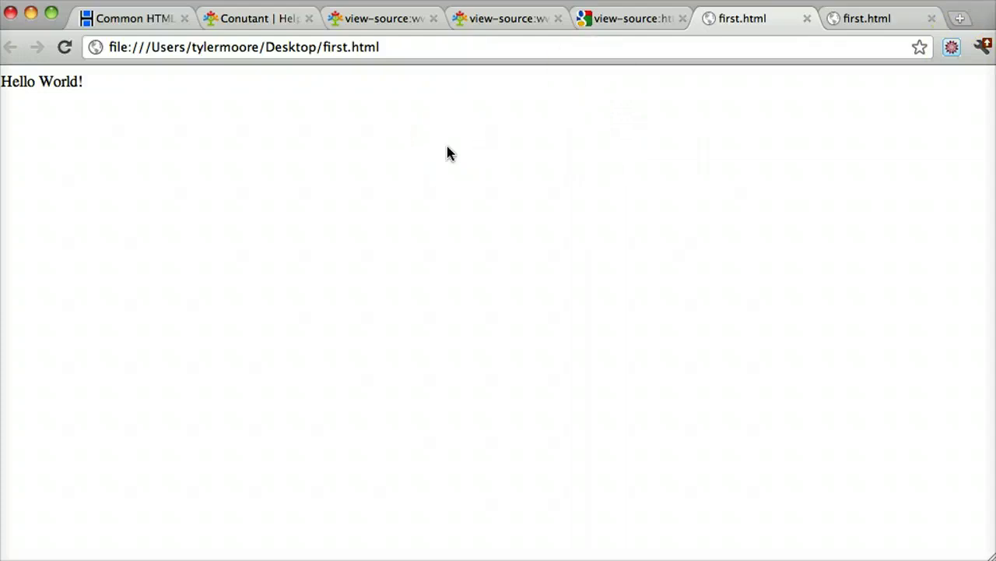
{"action": "key", "text": "F11"}
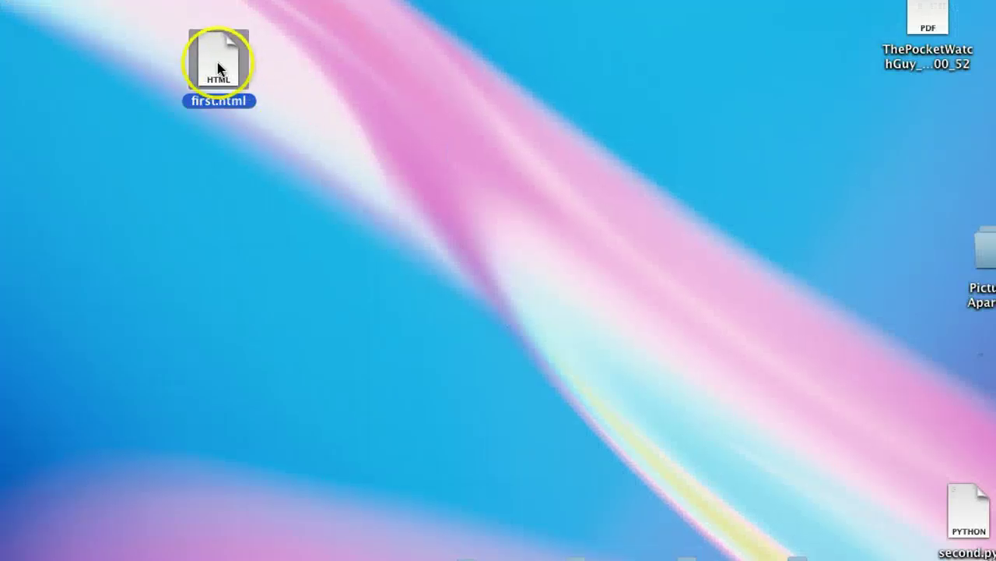
{"action": "double_click", "coordinate": [218, 69]}
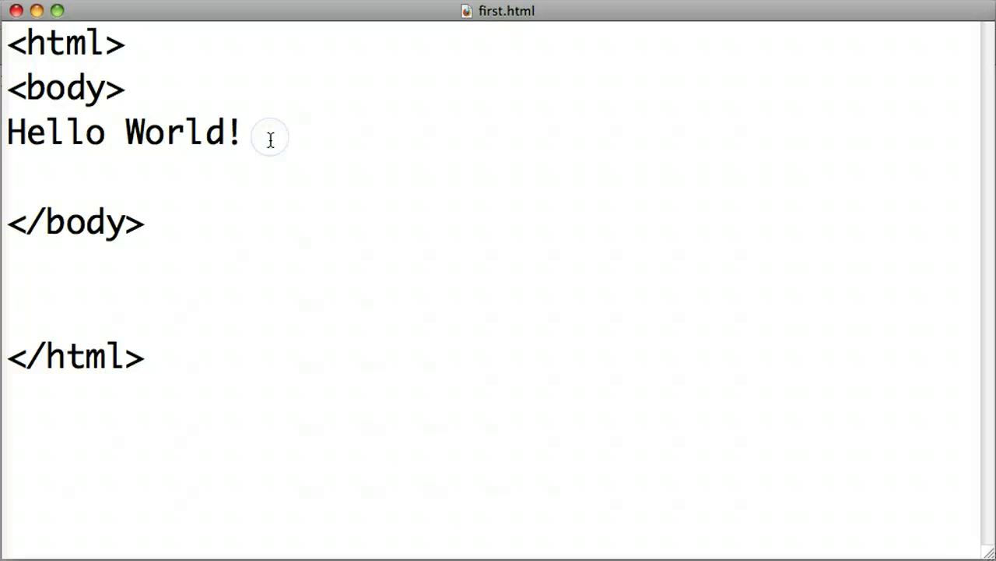
{"action": "key", "text": "Return"}
{"action": "type", "text": "<"}
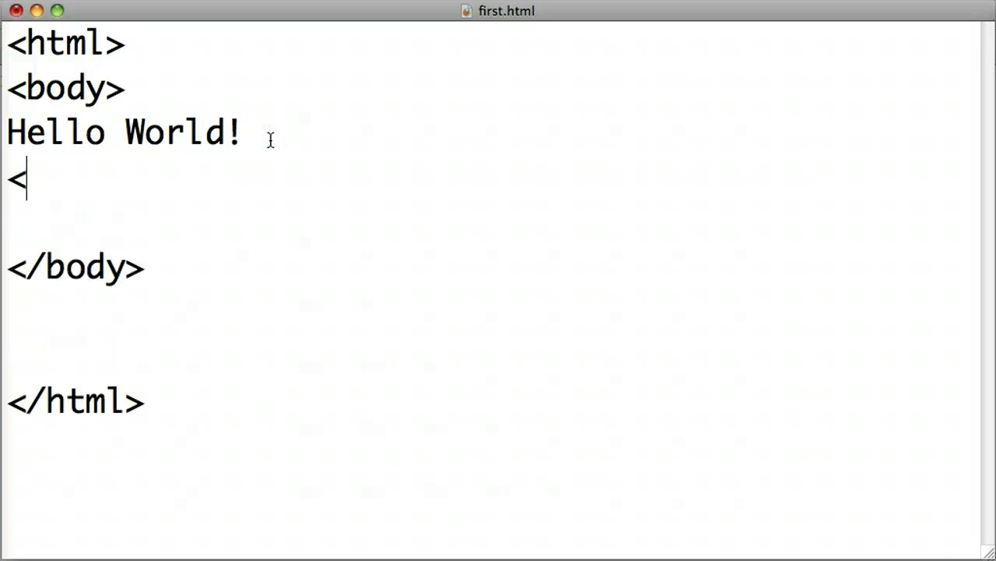
{"action": "type", "text": "h1"}
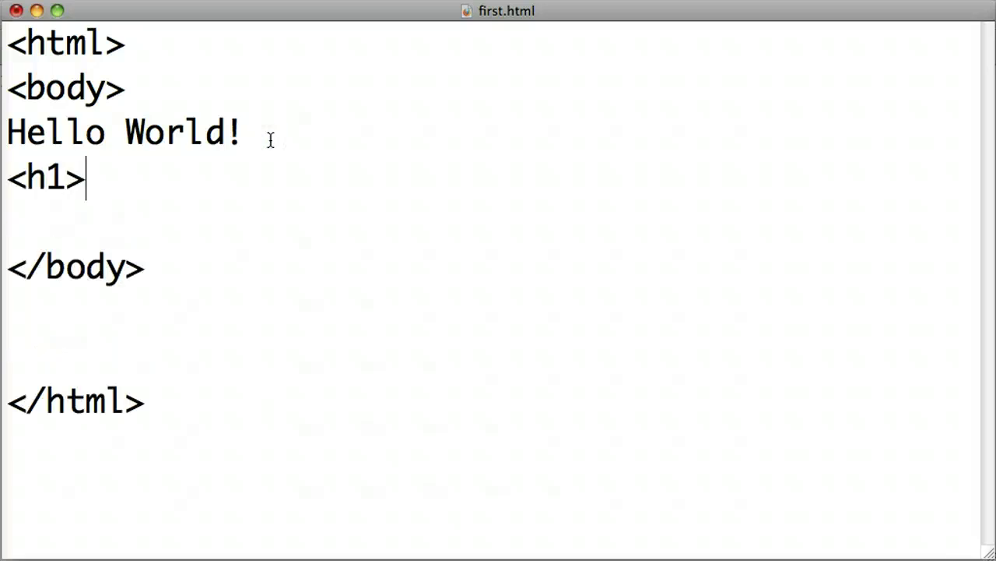
{"action": "type", "text": "> Hi There </h1>"}
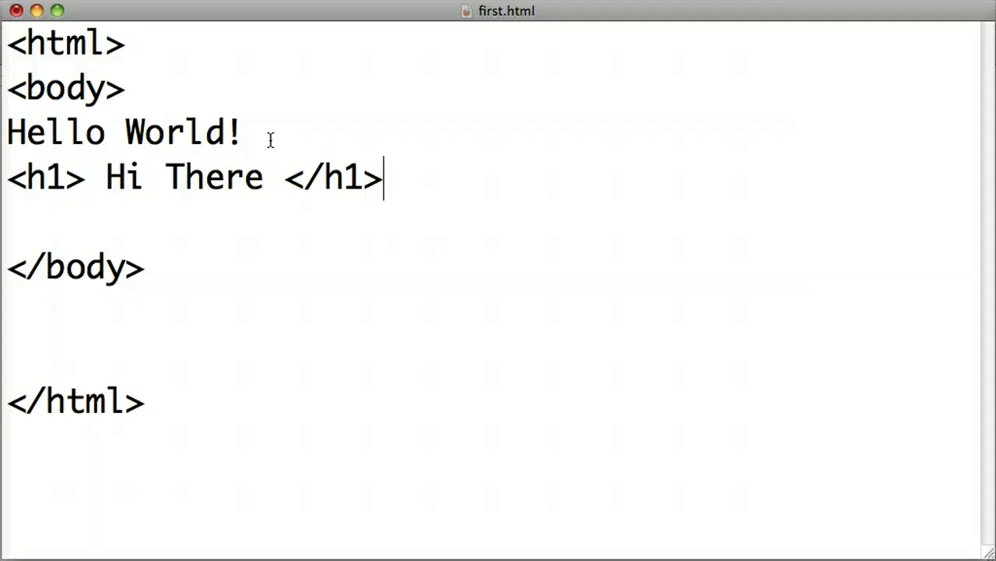
- Highlight the opening h1 tag, then the closing h1 tag, to review the pair
{"action": "left_click_drag", "start_coordinate": [86, 179], "coordinate": [31, 172]}
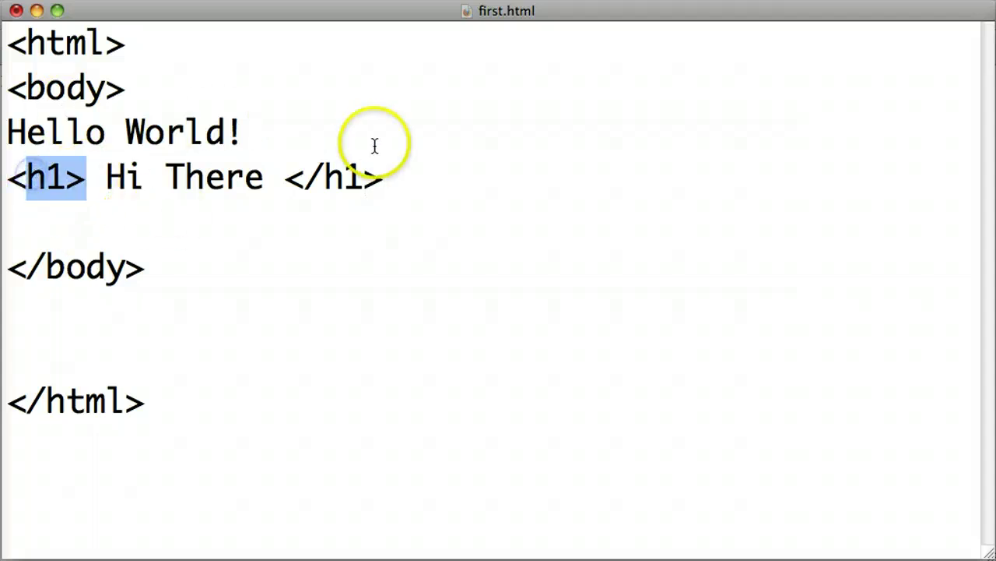
{"action": "left_click", "coordinate": [83, 170]}
{"action": "left_click_drag", "start_coordinate": [282, 178], "coordinate": [384, 176]}
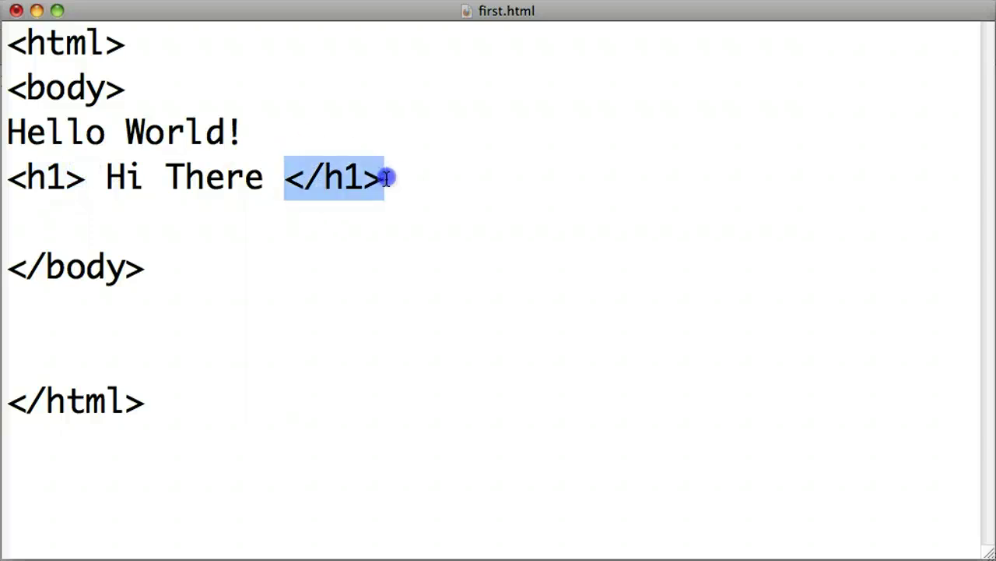
- Add the text "after it!" behind the closing h1 tag and save first.html
{"action": "left_click", "coordinate": [429, 179]}
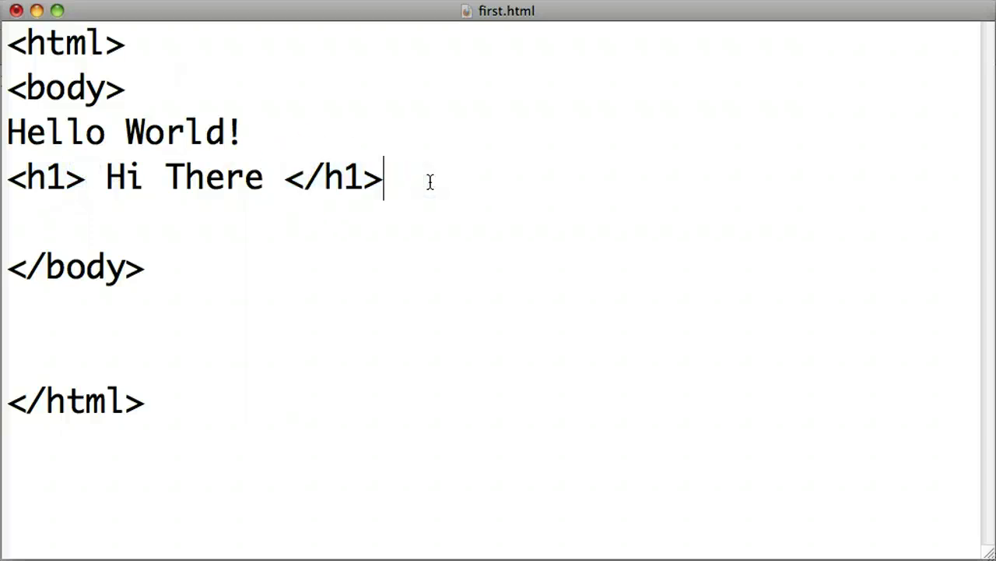
{"action": "type", "text": "after it!"}
{"action": "left_click", "coordinate": [408, 170]}
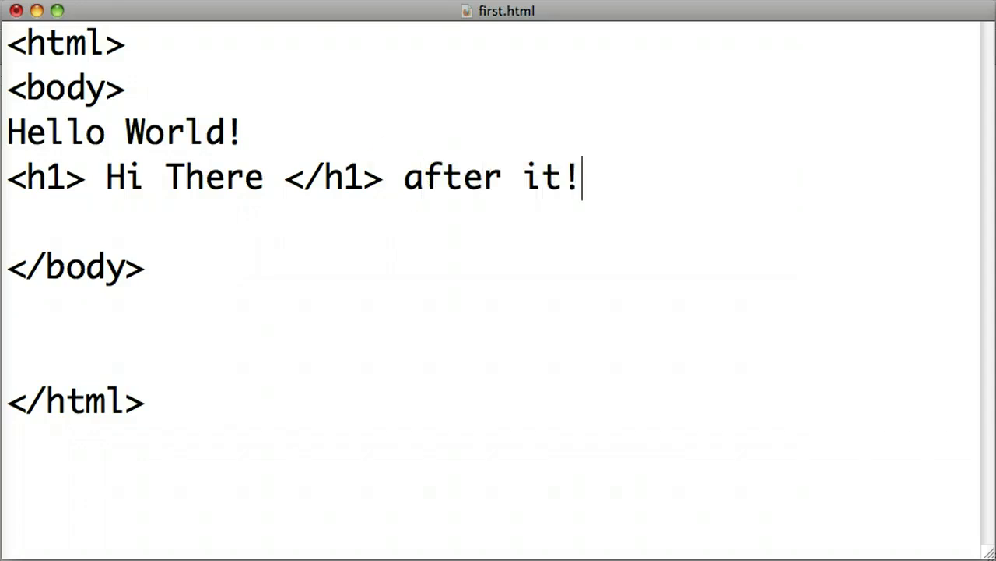
{"action": "left_click", "coordinate": [59, 2]}
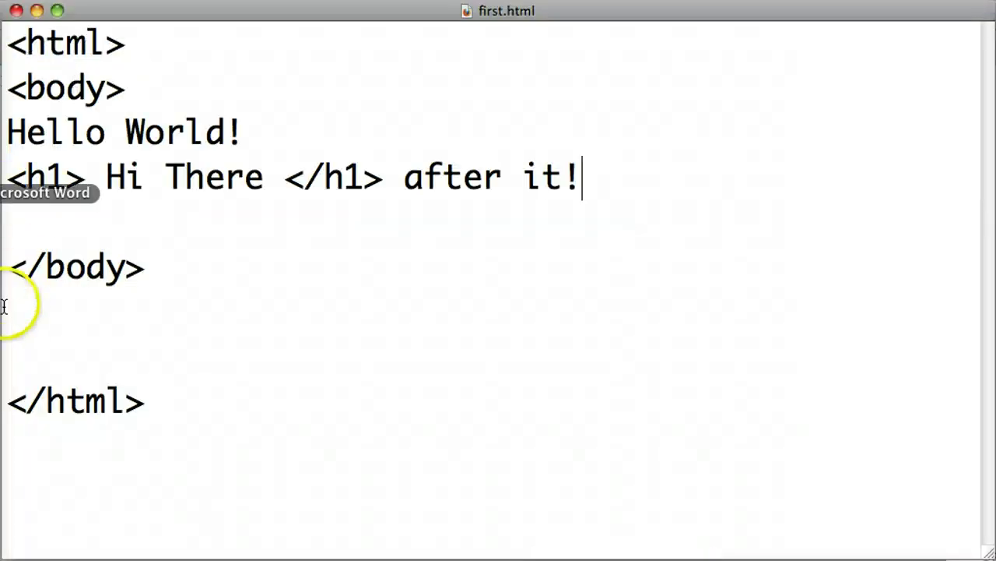
- Switch to Chrome, reload first.html and highlight each rendered line to compare the heading with the plain text
{"action": "left_click", "coordinate": [0, 313]}
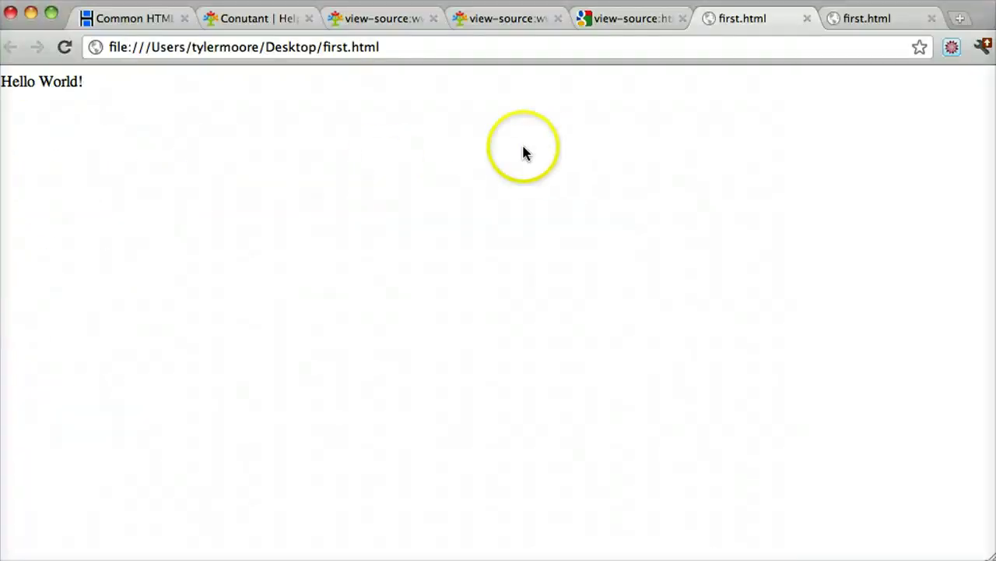
{"action": "left_click", "coordinate": [65, 49]}
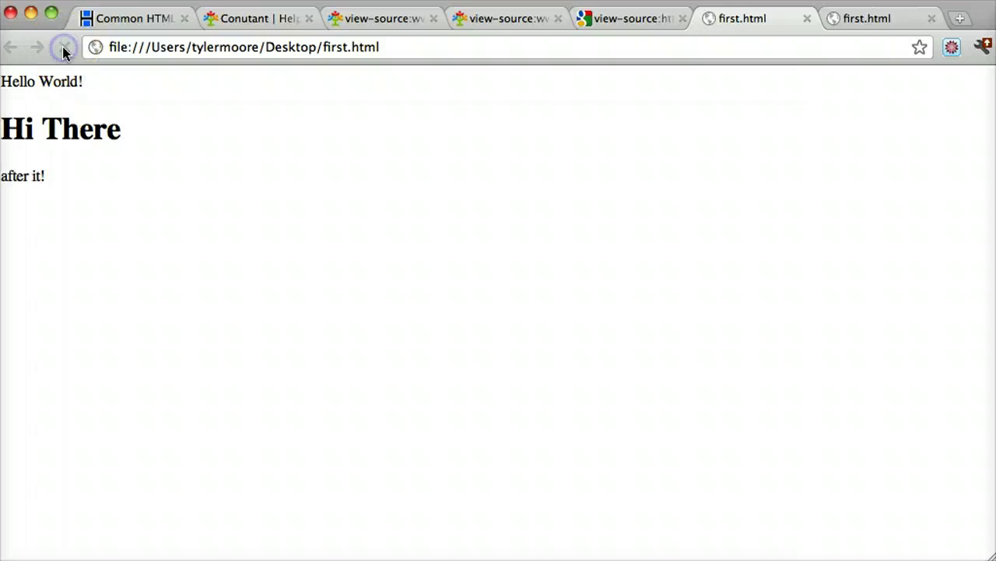
{"action": "left_click_drag", "start_coordinate": [2, 84], "coordinate": [88, 84]}
{"action": "triple_click", "coordinate": [92, 82]}
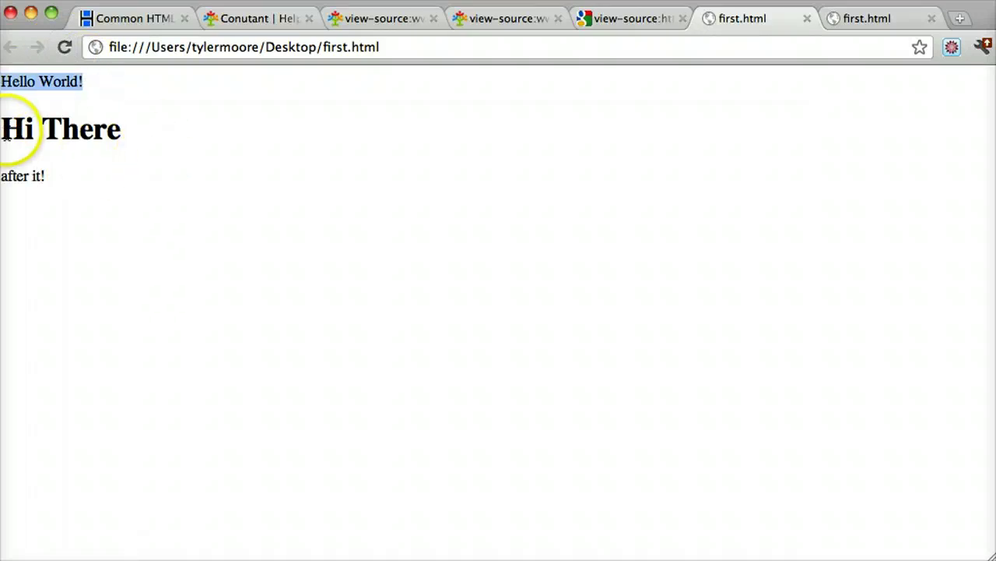
{"action": "left_click_drag", "start_coordinate": [7, 128], "coordinate": [137, 124]}
{"action": "left_click_drag", "start_coordinate": [47, 176], "coordinate": [1, 176]}
{"action": "left_click", "coordinate": [118, 176]}
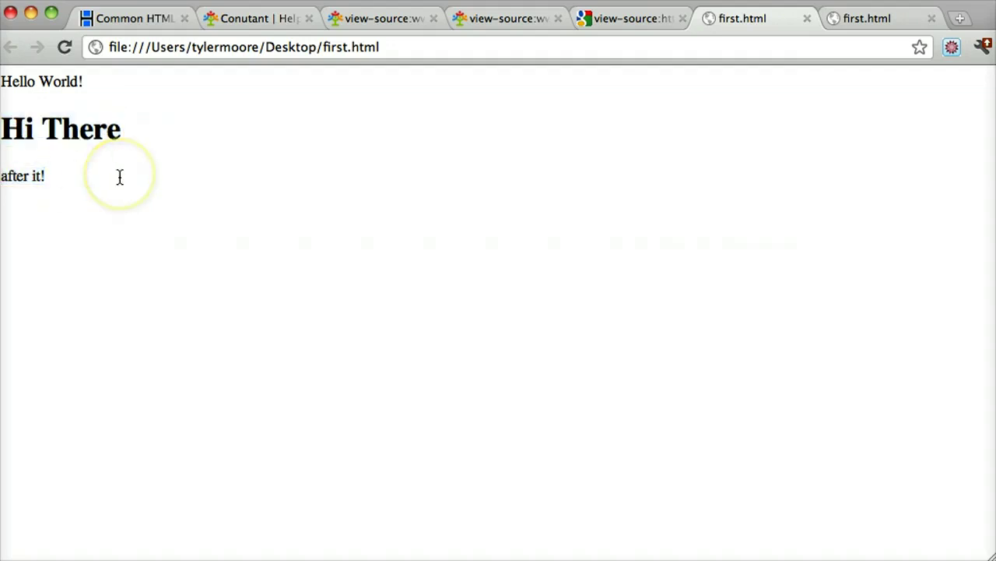
{"action": "left_click", "coordinate": [232, 374]}
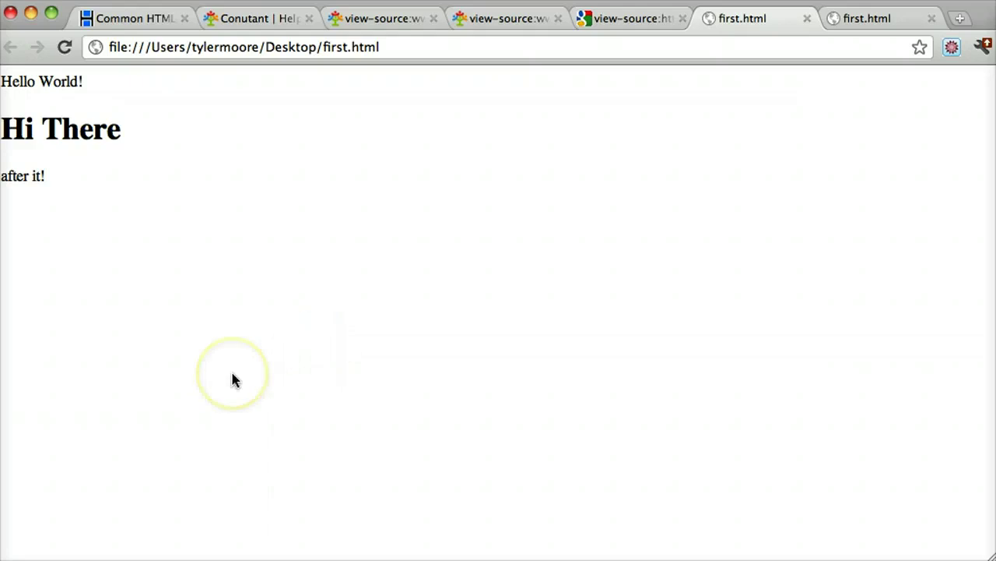
- Switch to TextEdit and highlight the h1 tags, the text they enclose and the "after it!" text behind them
{"action": "left_click", "coordinate": [15, 434]}
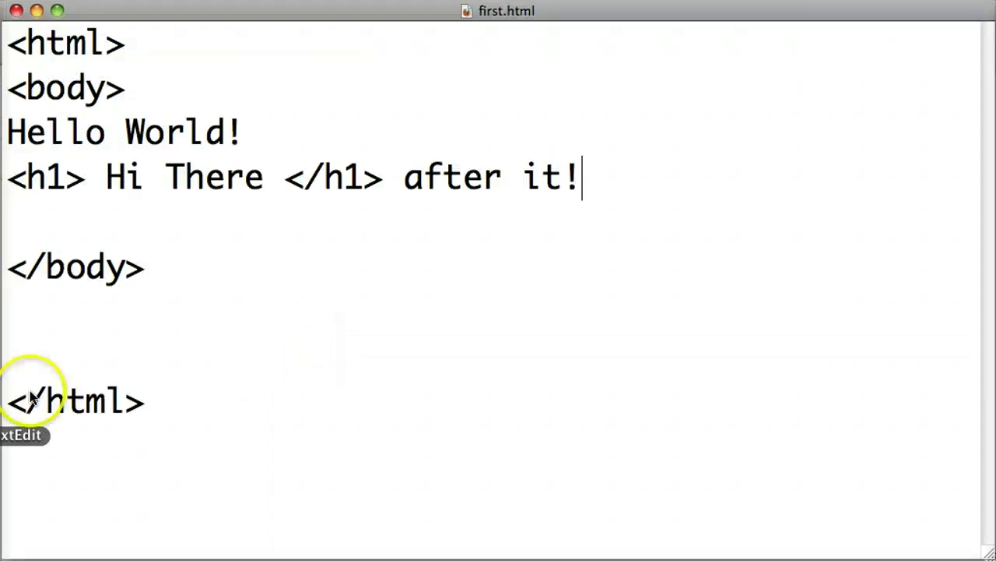
{"action": "left_click_drag", "start_coordinate": [6, 176], "coordinate": [377, 178]}
{"action": "double_click", "coordinate": [47, 176]}
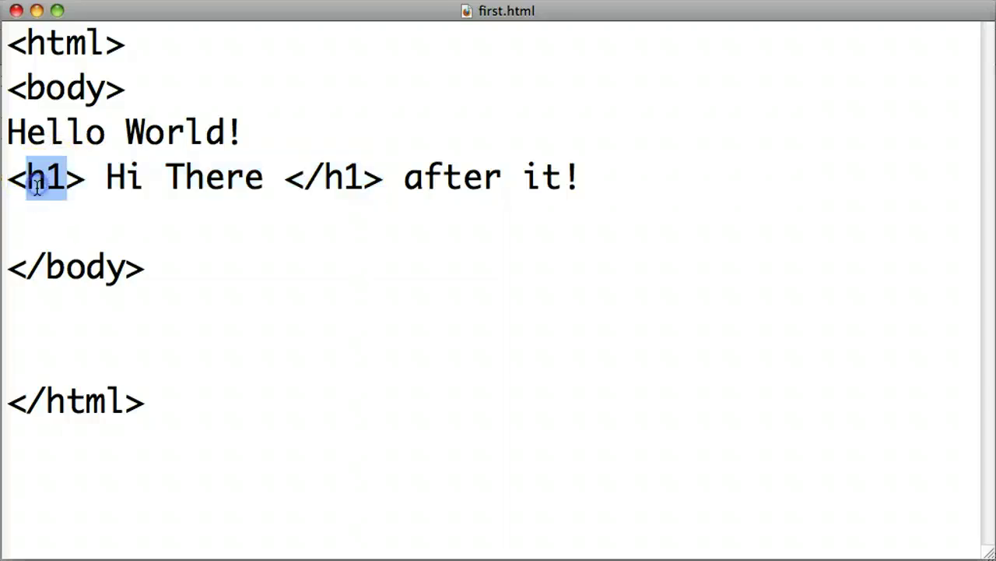
{"action": "double_click", "coordinate": [330, 179]}
{"action": "left_click_drag", "start_coordinate": [122, 180], "coordinate": [227, 179]}
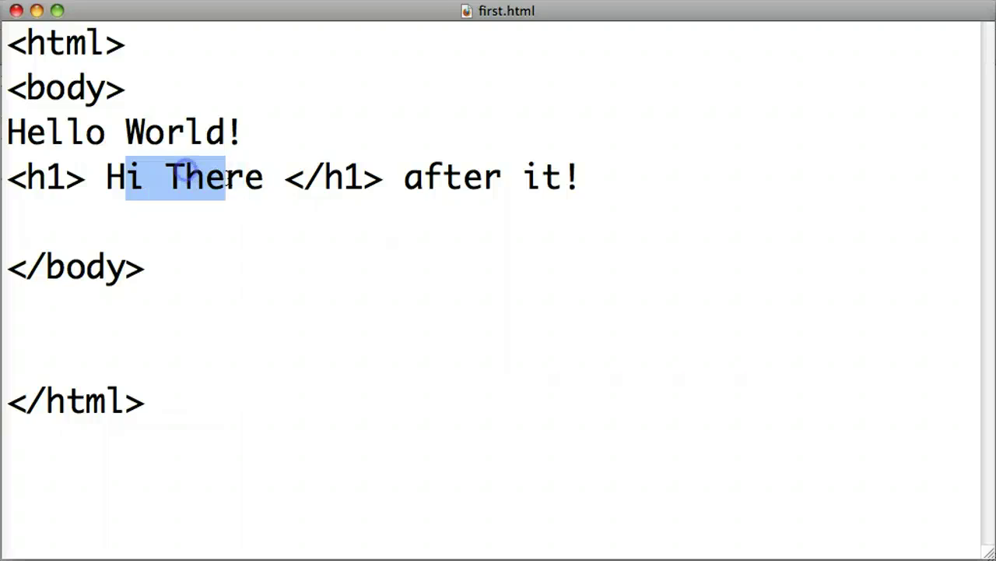
{"action": "left_click_drag", "start_coordinate": [389, 173], "coordinate": [5, 171]}
{"action": "left_click_drag", "start_coordinate": [403, 178], "coordinate": [583, 175]}
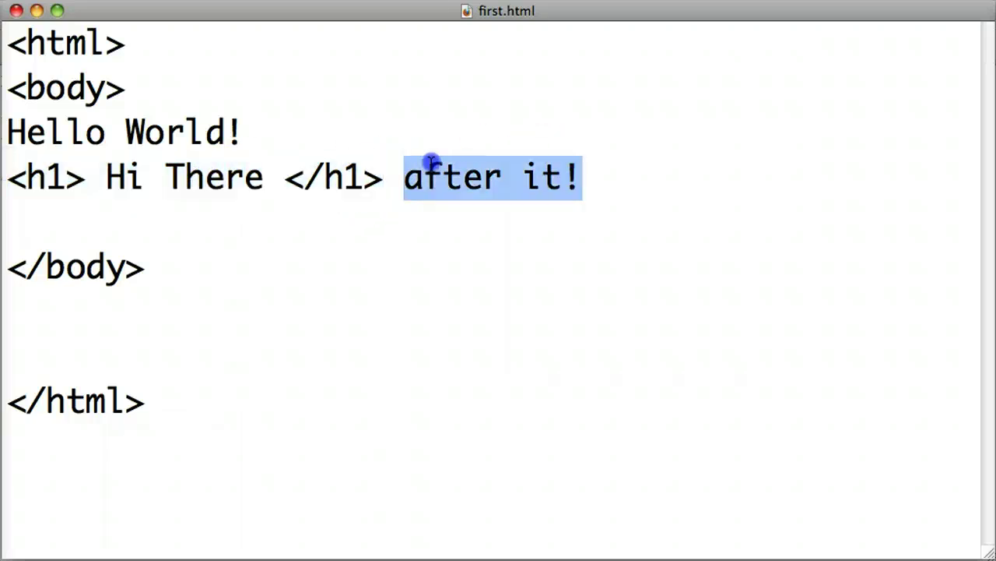
{"action": "left_click", "coordinate": [623, 175]}
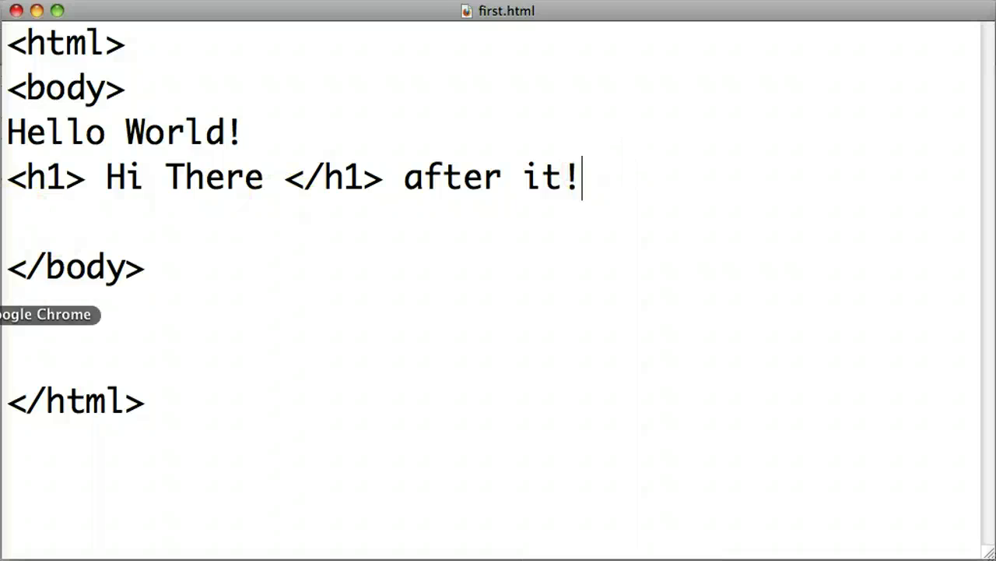
- Switch to Chrome and browse the Common HTML tags list, examining the <IMG> tag and the other available tags
{"action": "left_click", "coordinate": [1, 314]}
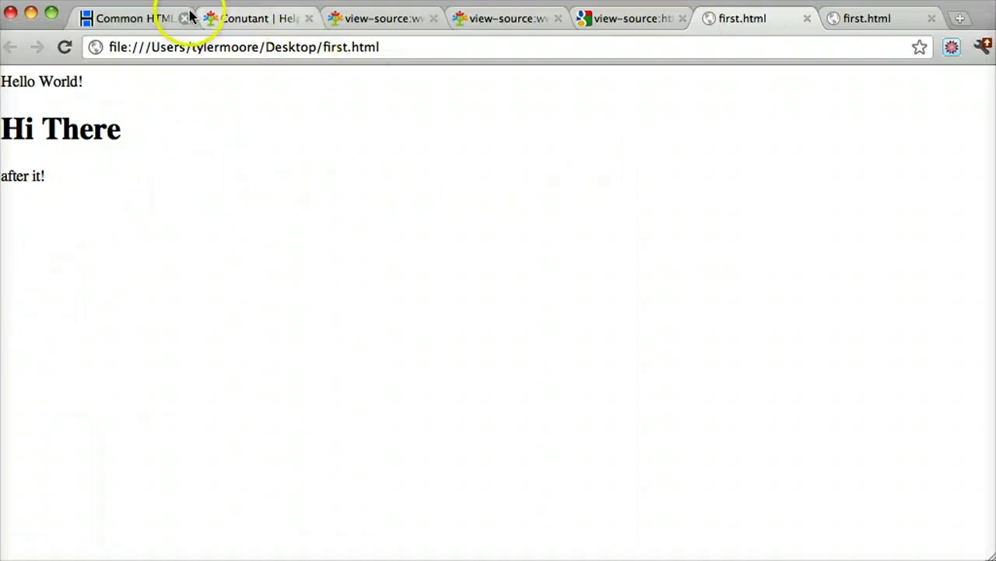
{"action": "left_click", "coordinate": [150, 17]}
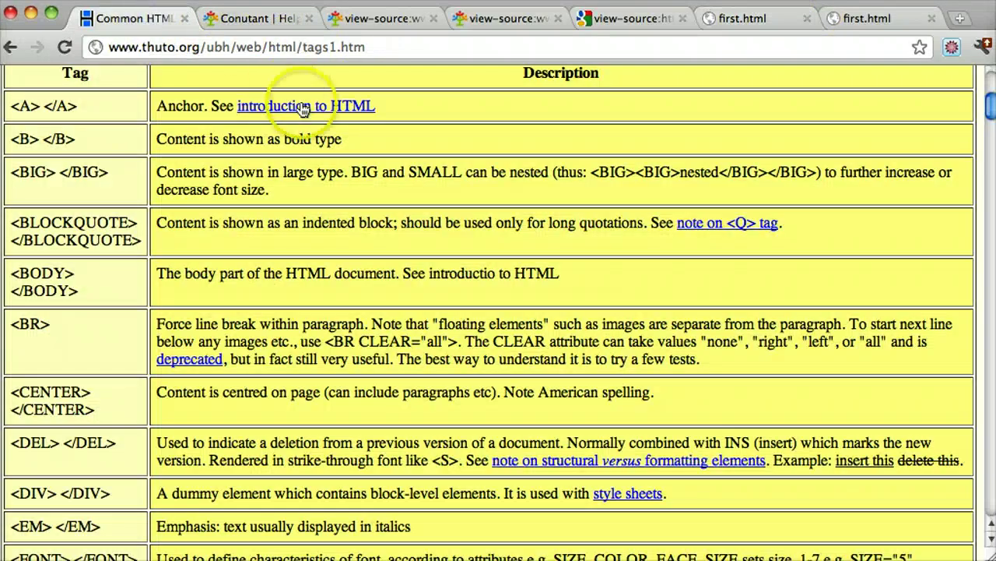
{"action": "scroll", "coordinate": [407, 214], "scroll_direction": "down", "scroll_amount": 3}
{"action": "scroll", "coordinate": [407, 214], "scroll_direction": "down", "scroll_amount": 1}
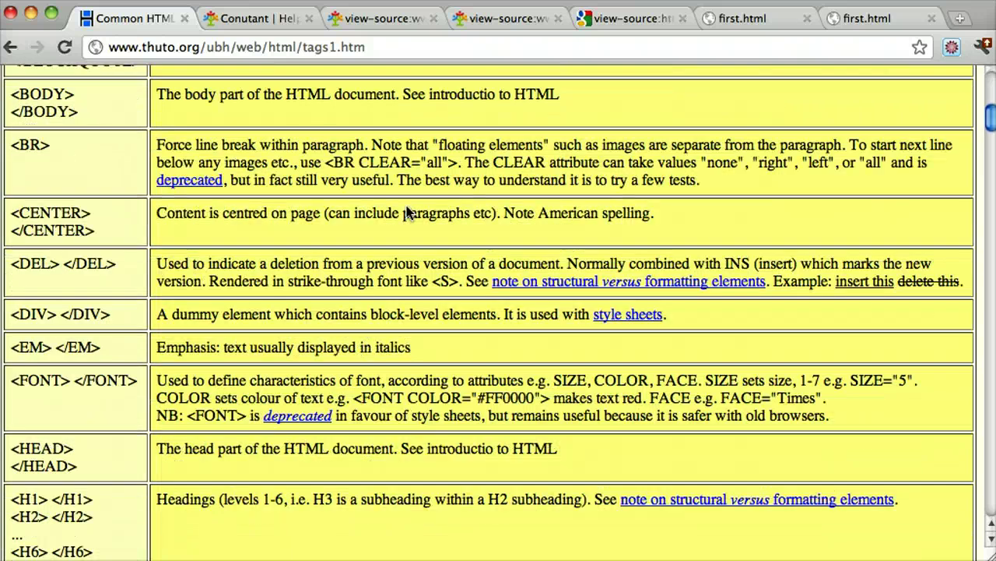
{"action": "scroll", "coordinate": [200, 293], "scroll_direction": "down", "scroll_amount": 6}
{"action": "left_click_drag", "start_coordinate": [139, 238], "coordinate": [11, 236]}
{"action": "left_click", "coordinate": [108, 270]}
{"action": "scroll", "coordinate": [108, 269], "scroll_direction": "down", "scroll_amount": 4}
{"action": "scroll", "coordinate": [107, 275], "scroll_direction": "down", "scroll_amount": 2}
{"action": "left_click_drag", "start_coordinate": [67, 329], "coordinate": [9, 327]}
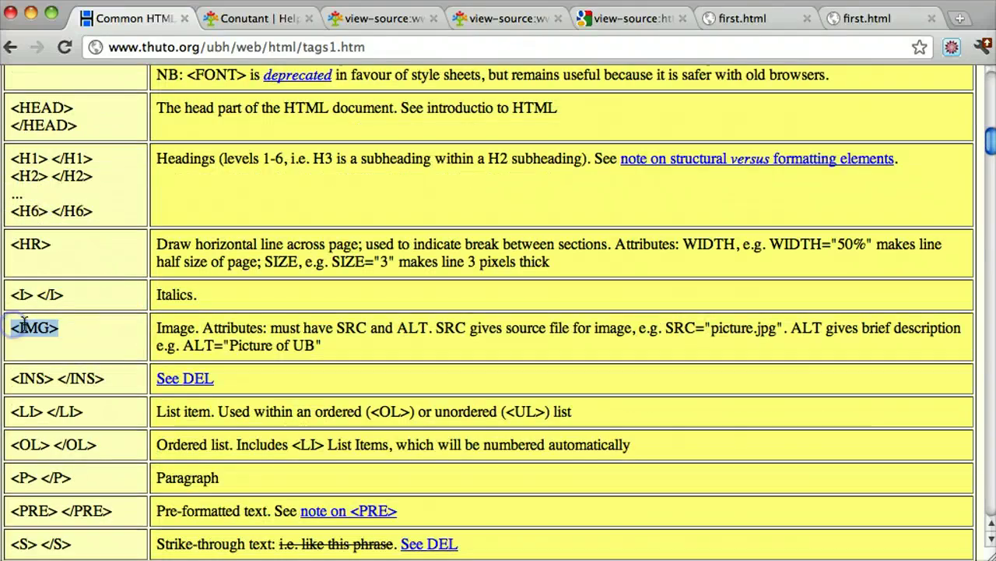
{"action": "left_click", "coordinate": [160, 327]}
{"action": "scroll", "coordinate": [161, 329], "scroll_direction": "down", "scroll_amount": 12}
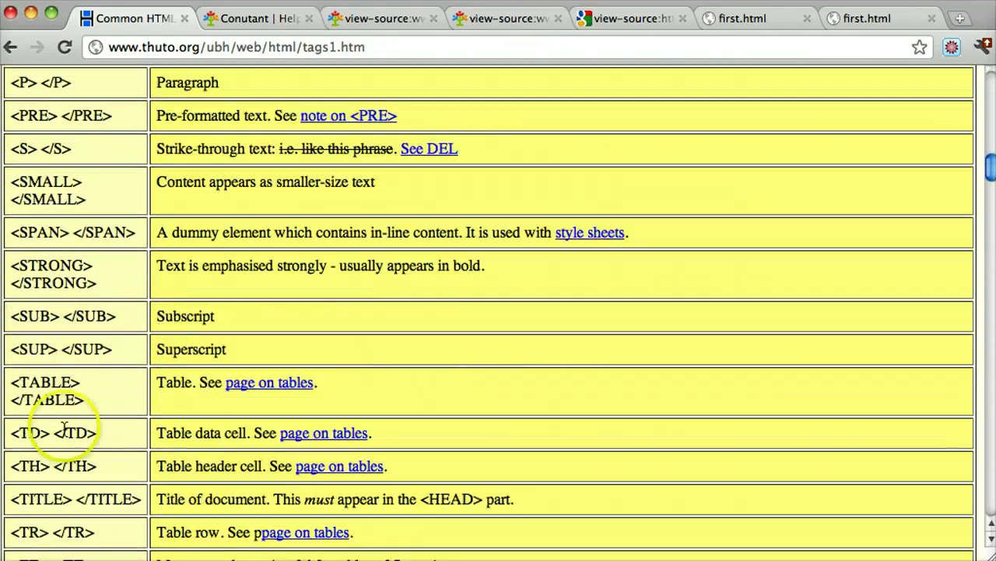
{"action": "scroll", "coordinate": [104, 362], "scroll_direction": "up", "scroll_amount": 20}
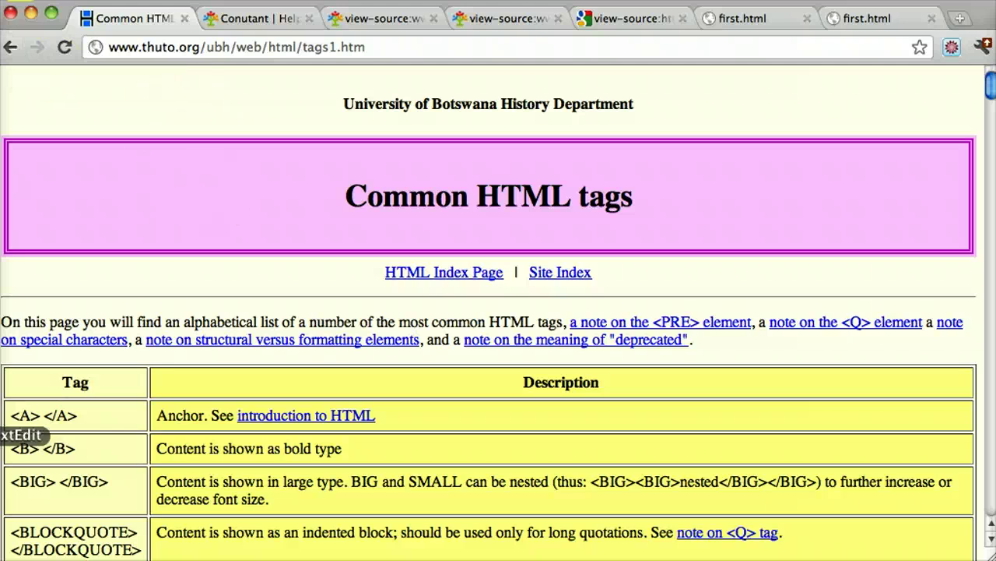
- Switch to TextEdit and add a self-closing img tag below the h1 line, with the JPG photo named after the page's author as its src
{"action": "left_click", "coordinate": [2, 435]}
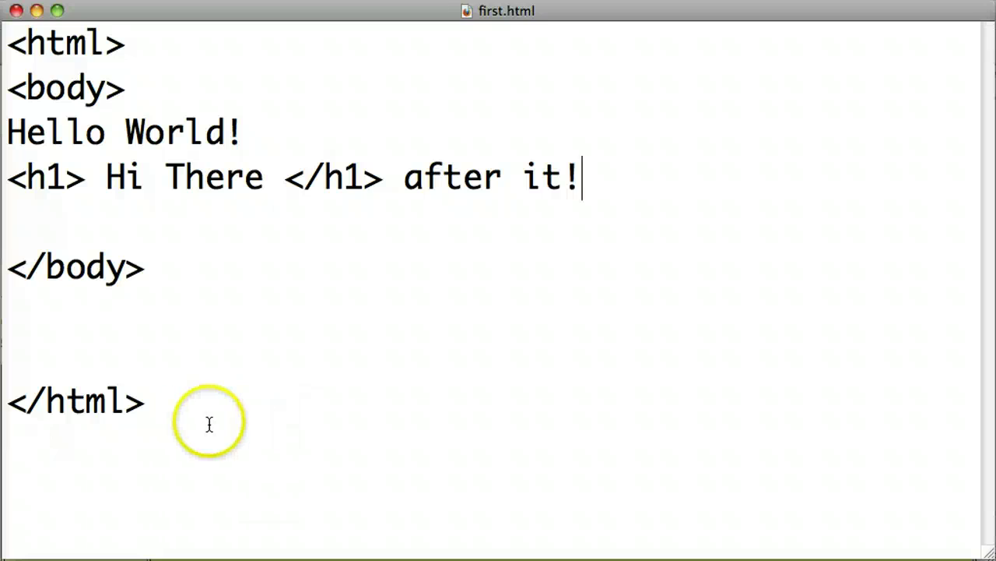
{"action": "left_click_drag", "start_coordinate": [14, 155], "coordinate": [214, 401]}
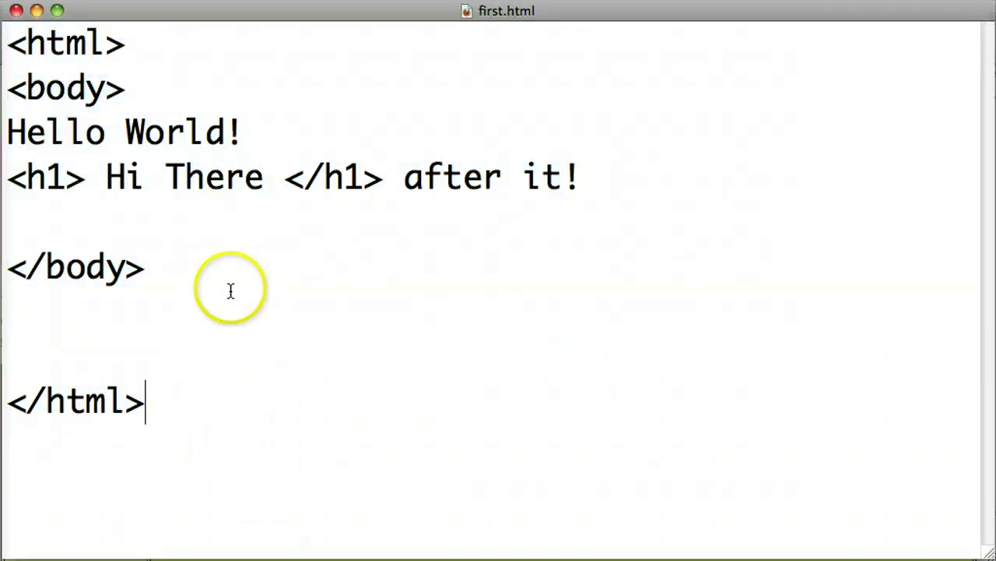
{"action": "left_click", "coordinate": [620, 175]}
{"action": "key", "text": "Return"}
{"action": "key", "text": "Return"}
{"action": "type", "text": "<"}
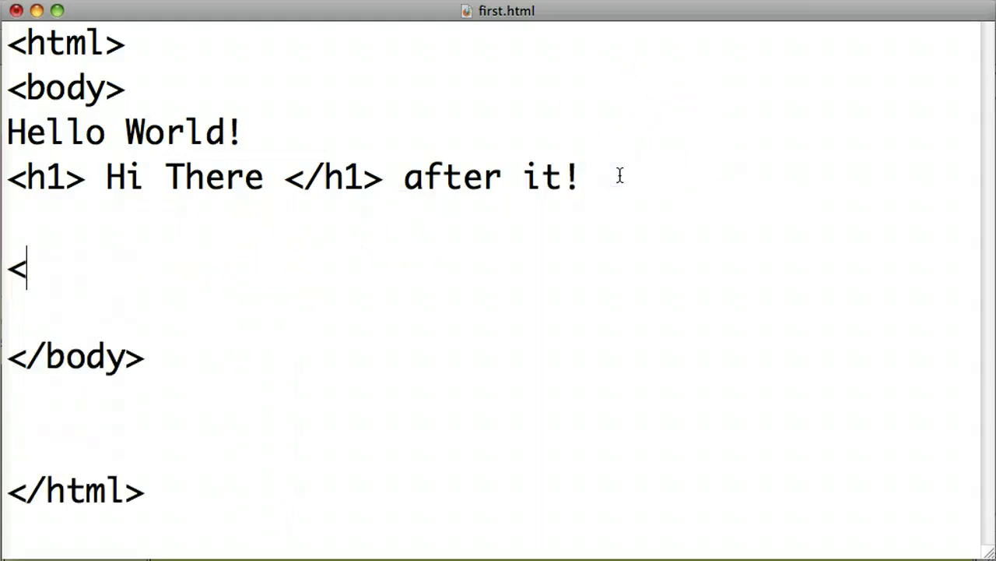
{"action": "type", "text": "img s"}
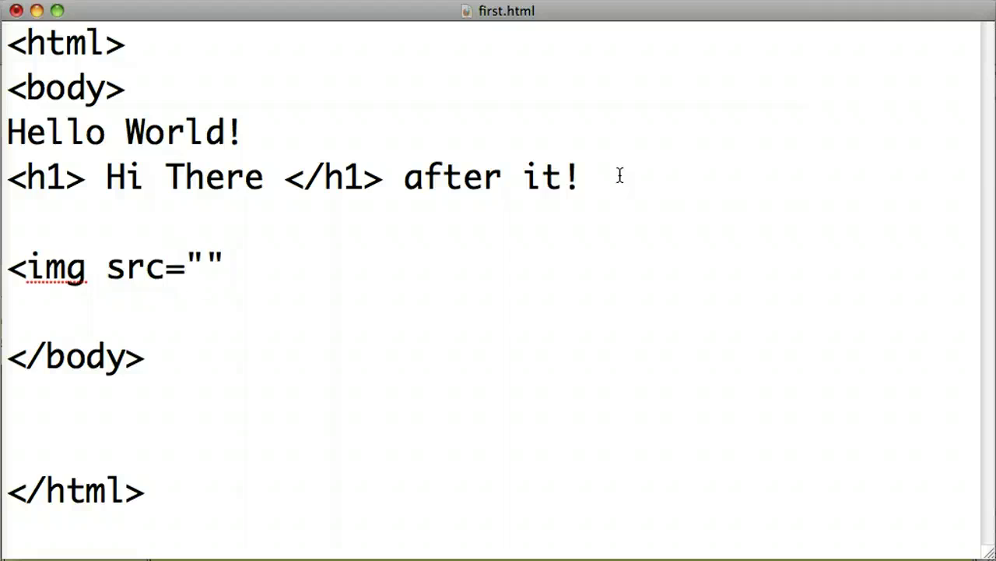
{"action": "type", "text": "rc=\"tyler"}
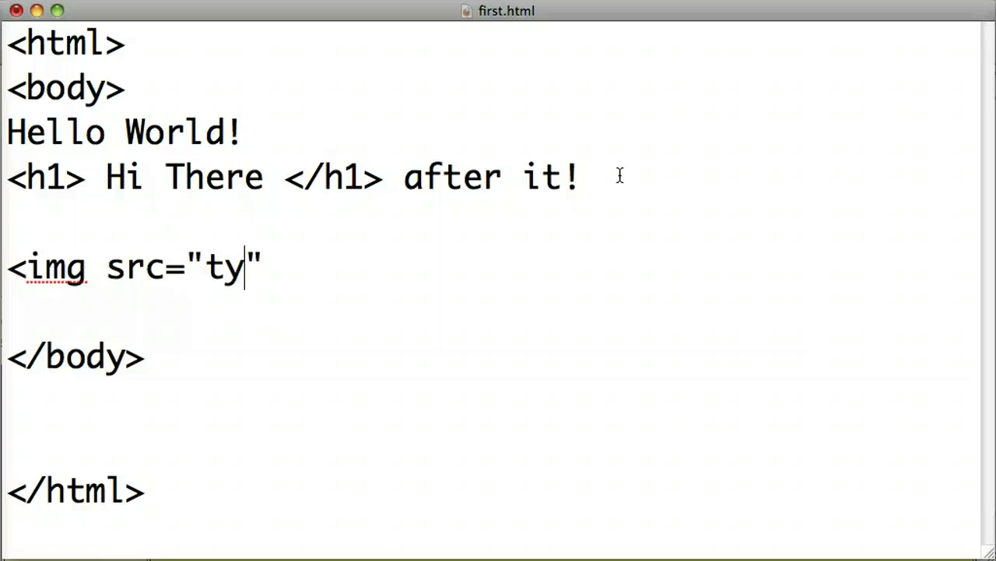
{"action": "type", "text": "-mmo"}
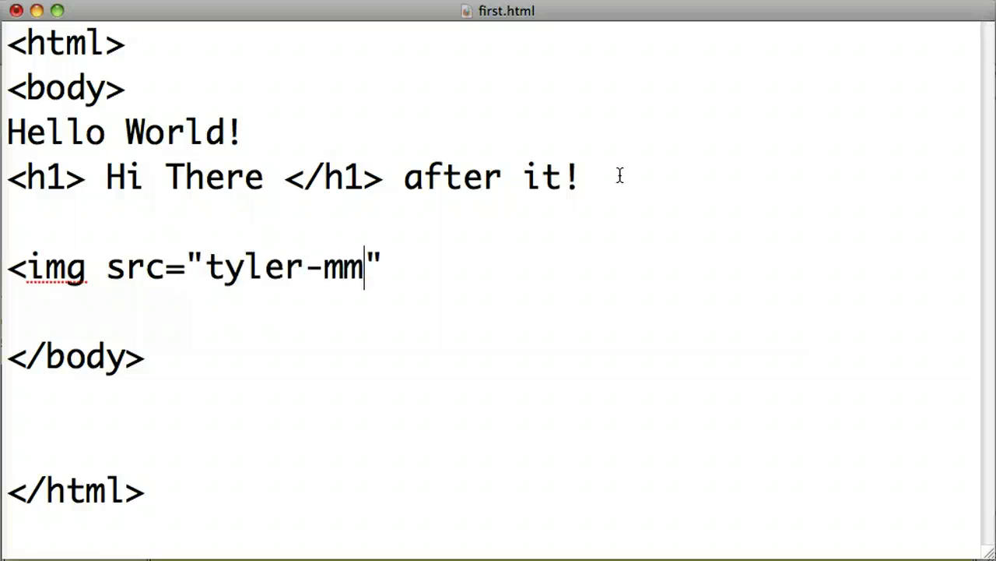
{"action": "type", "text": "ore.jpg"}
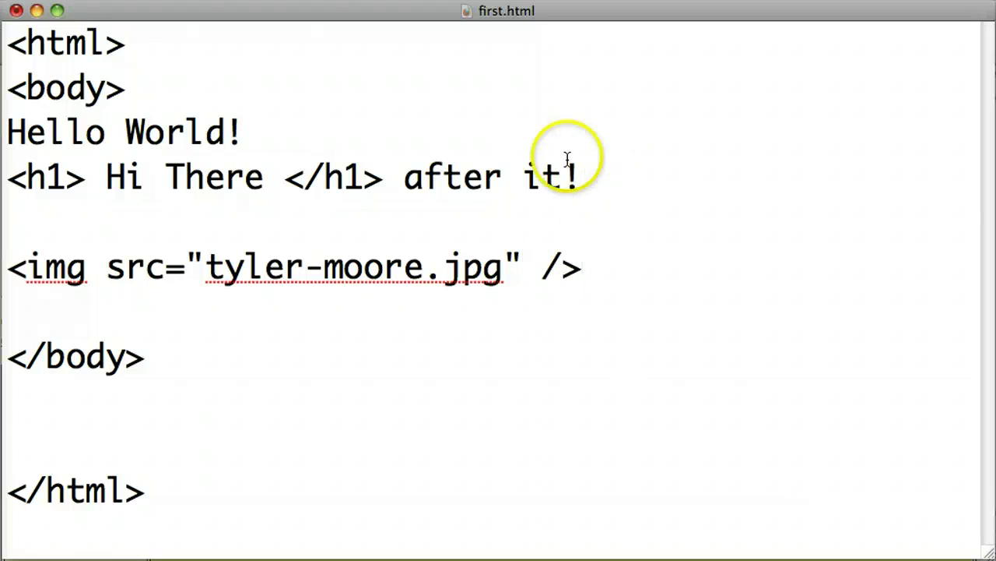
- Highlight the whole img tag, from its opening bracket to its closing slash and bracket, to examine its single-tag form
{"action": "left_click_drag", "start_coordinate": [584, 268], "coordinate": [7, 261]}
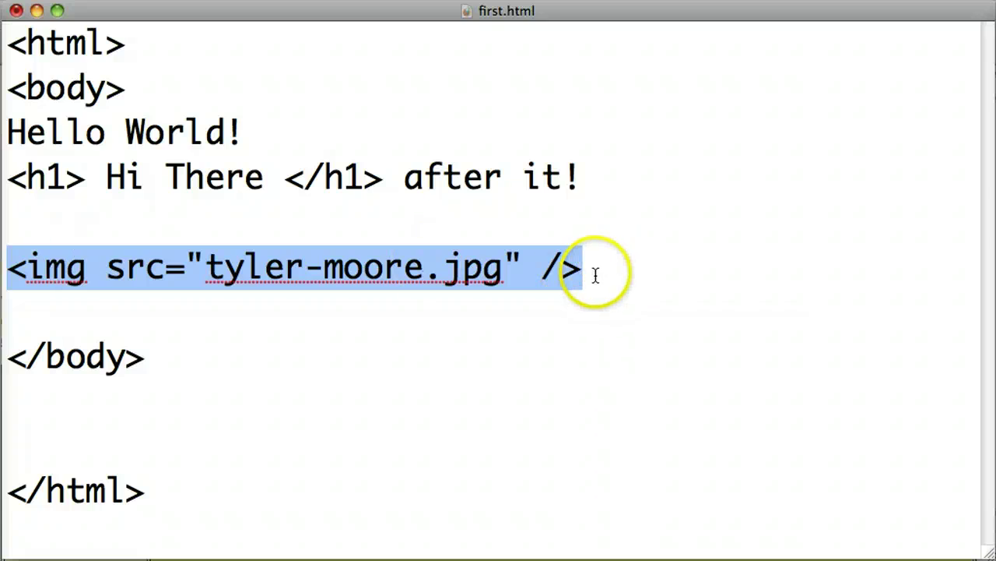
{"action": "left_click_drag", "start_coordinate": [594, 272], "coordinate": [8, 268]}
{"action": "left_click", "coordinate": [176, 267]}
{"action": "left_click", "coordinate": [17, 265]}
{"action": "left_click", "coordinate": [615, 255]}
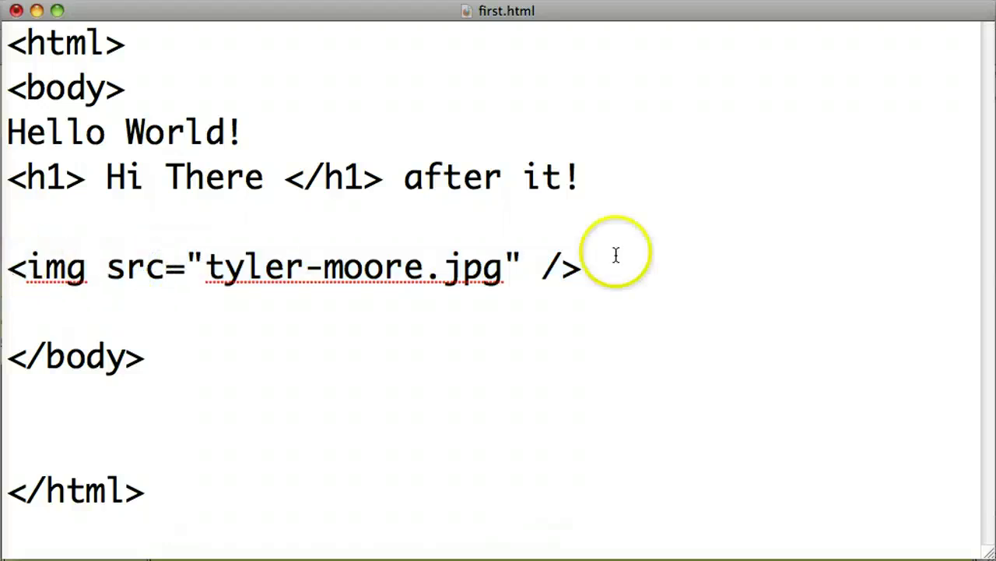
- Add a bare <img /> tag below the image line and highlight its closing slash and its tag name
{"action": "key", "text": "Return"}
{"action": "key", "text": "Return"}
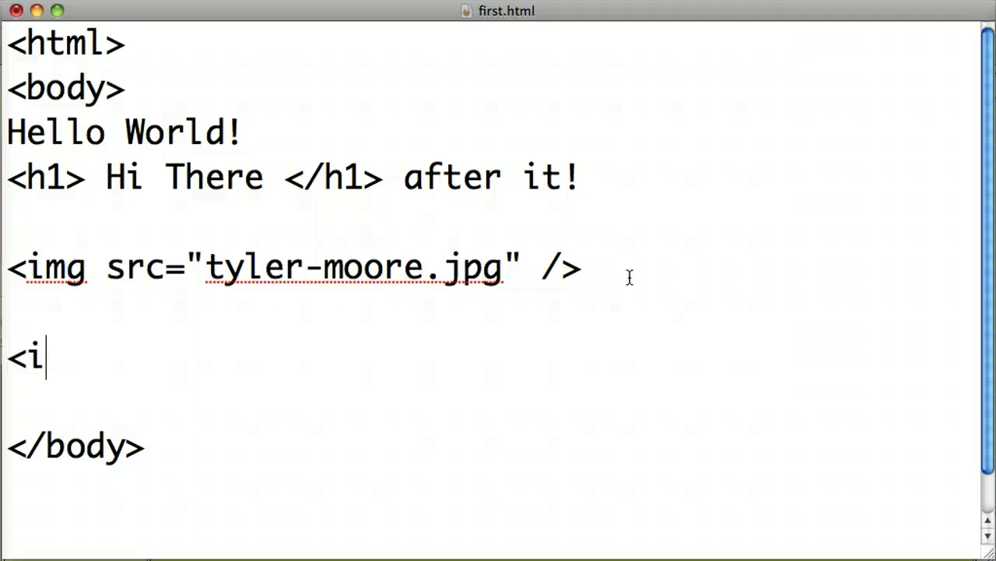
{"action": "type", "text": "<img />"}
{"action": "left_click", "coordinate": [109, 357]}
{"action": "left_click_drag", "start_coordinate": [109, 357], "coordinate": [120, 357]}
{"action": "left_click", "coordinate": [194, 355]}
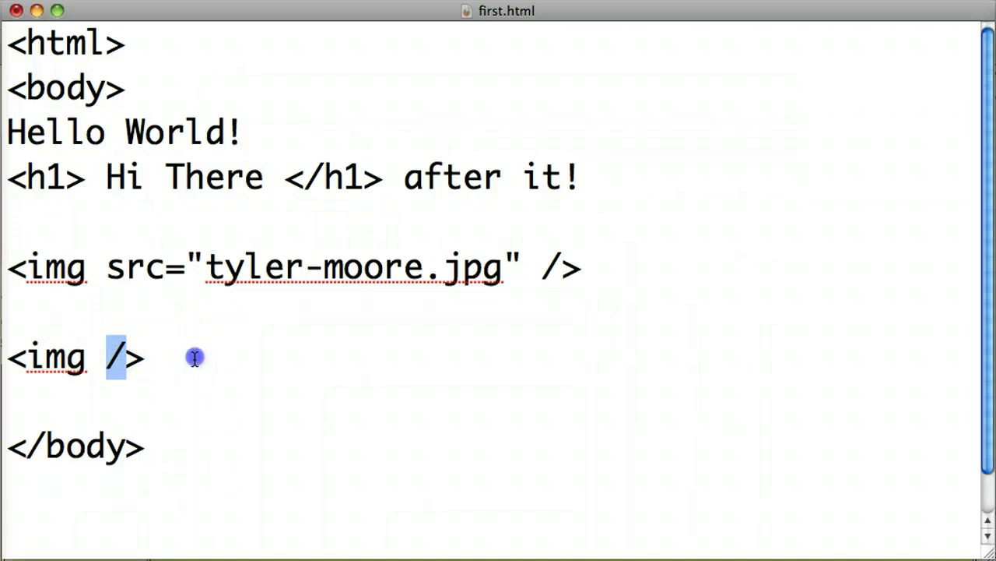
{"action": "mouse_move", "coordinate": [26, 354]}
{"action": "left_mouse_down"}
{"action": "mouse_move", "coordinate": [147, 356]}
{"action": "mouse_move", "coordinate": [40, 356]}
{"action": "left_mouse_up"}
{"action": "left_click", "coordinate": [148, 350]}
- Highlight the src attribute and its quoted file name in the complete img tag
{"action": "left_click_drag", "start_coordinate": [116, 265], "coordinate": [181, 265]}
{"action": "left_click", "coordinate": [185, 267]}
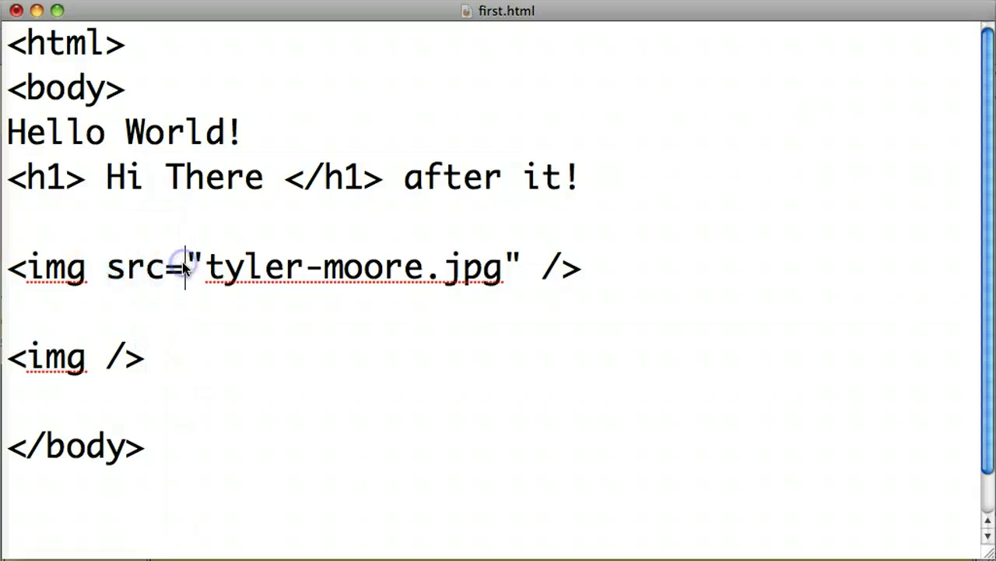
{"action": "left_click_drag", "start_coordinate": [104, 266], "coordinate": [526, 271]}
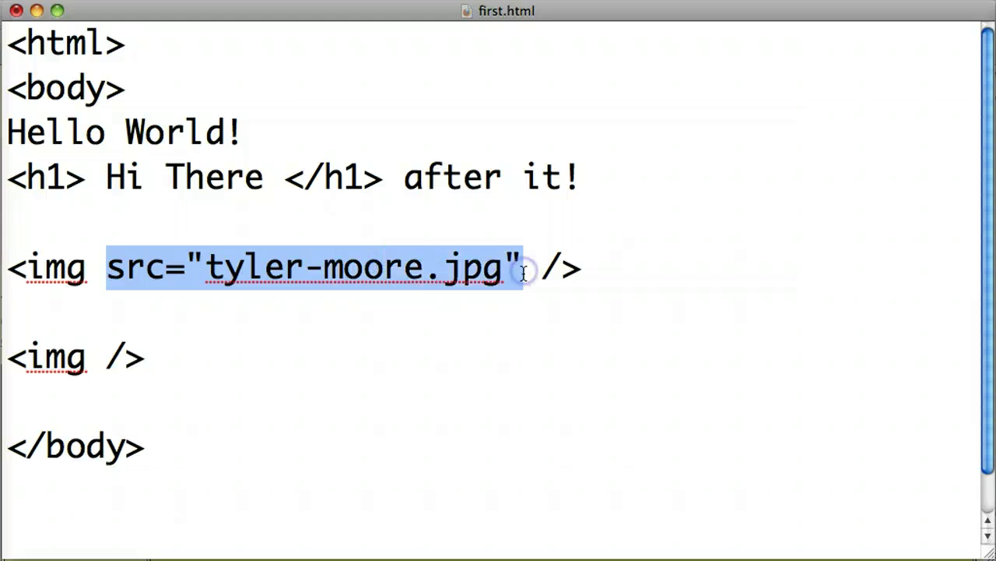
- Delete the bare <img /> example tag and the empty line it leaves
{"action": "left_click_drag", "start_coordinate": [207, 378], "coordinate": [8, 355]}
{"action": "key", "text": "BackSpace"}
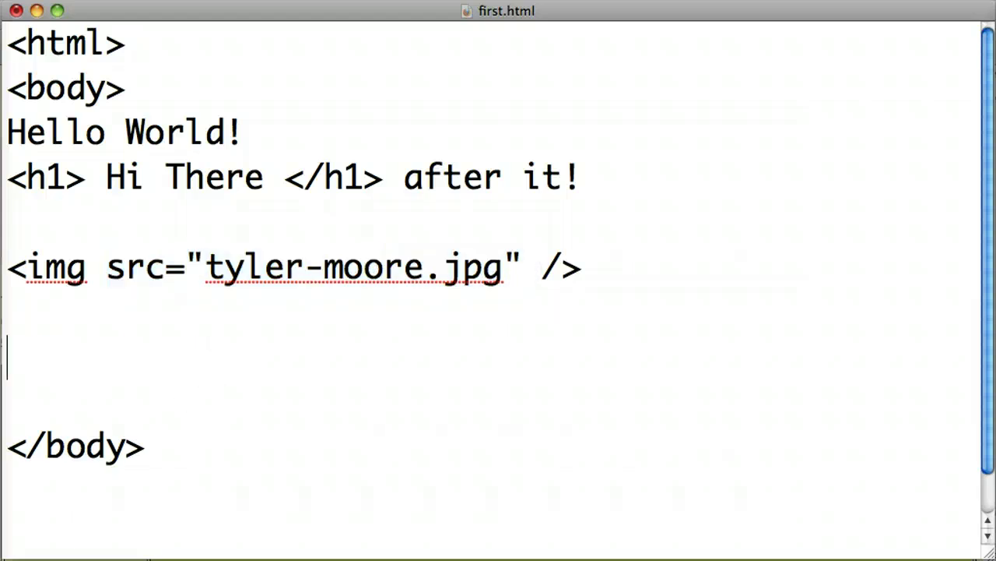
{"action": "key", "text": "BackSpace"}
- Save first.html, switch to Chrome and reload the first.html page to check the image
{"action": "left_click", "coordinate": [47, 1]}
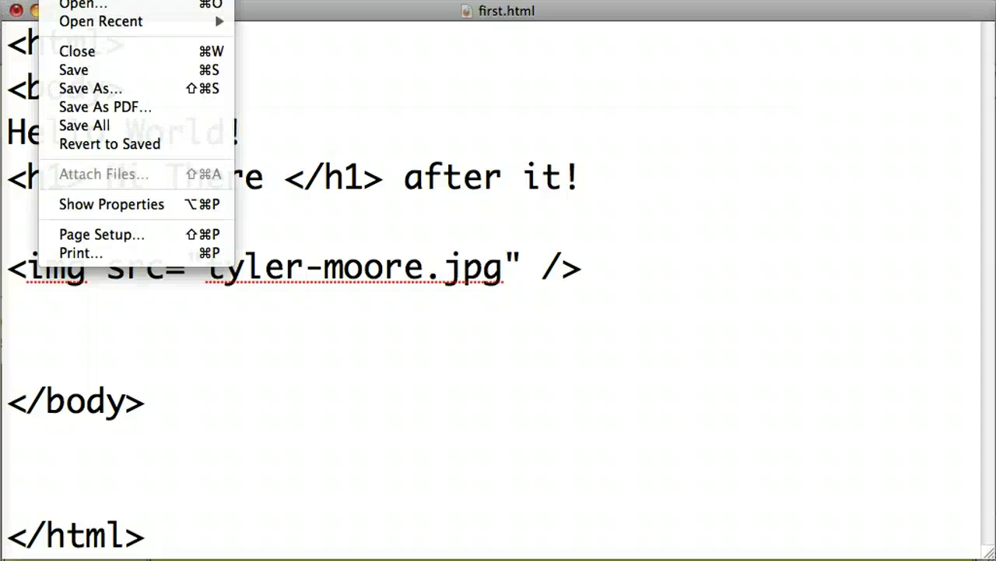
{"action": "left_click", "coordinate": [67, 69]}
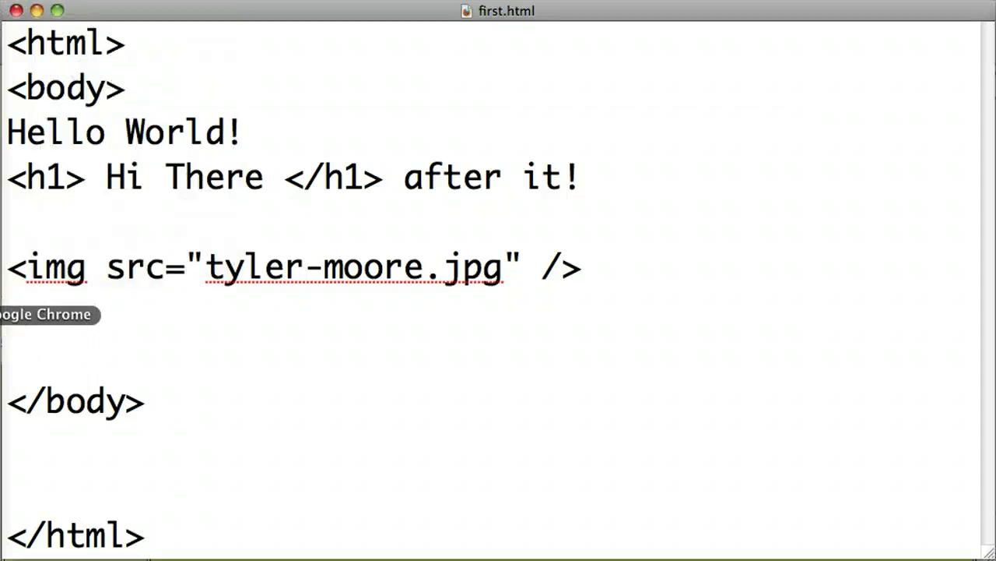
{"action": "left_click", "coordinate": [6, 314]}
{"action": "left_click", "coordinate": [740, 18]}
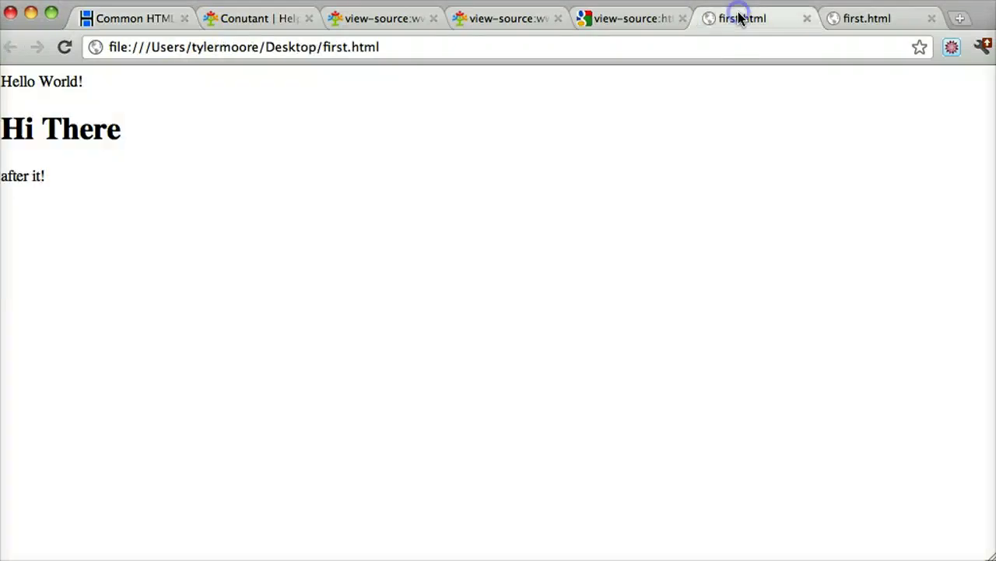
{"action": "left_click", "coordinate": [65, 48]}
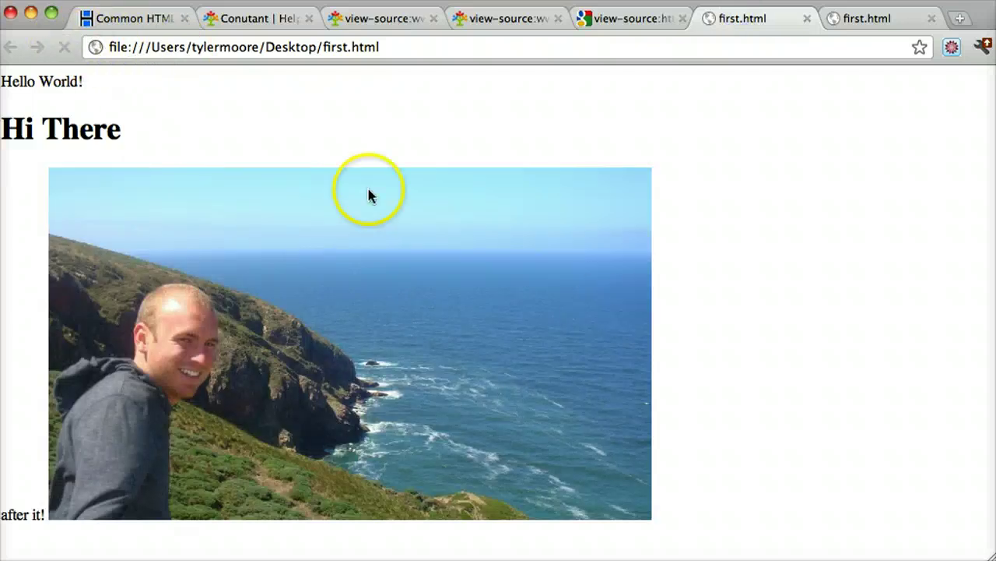